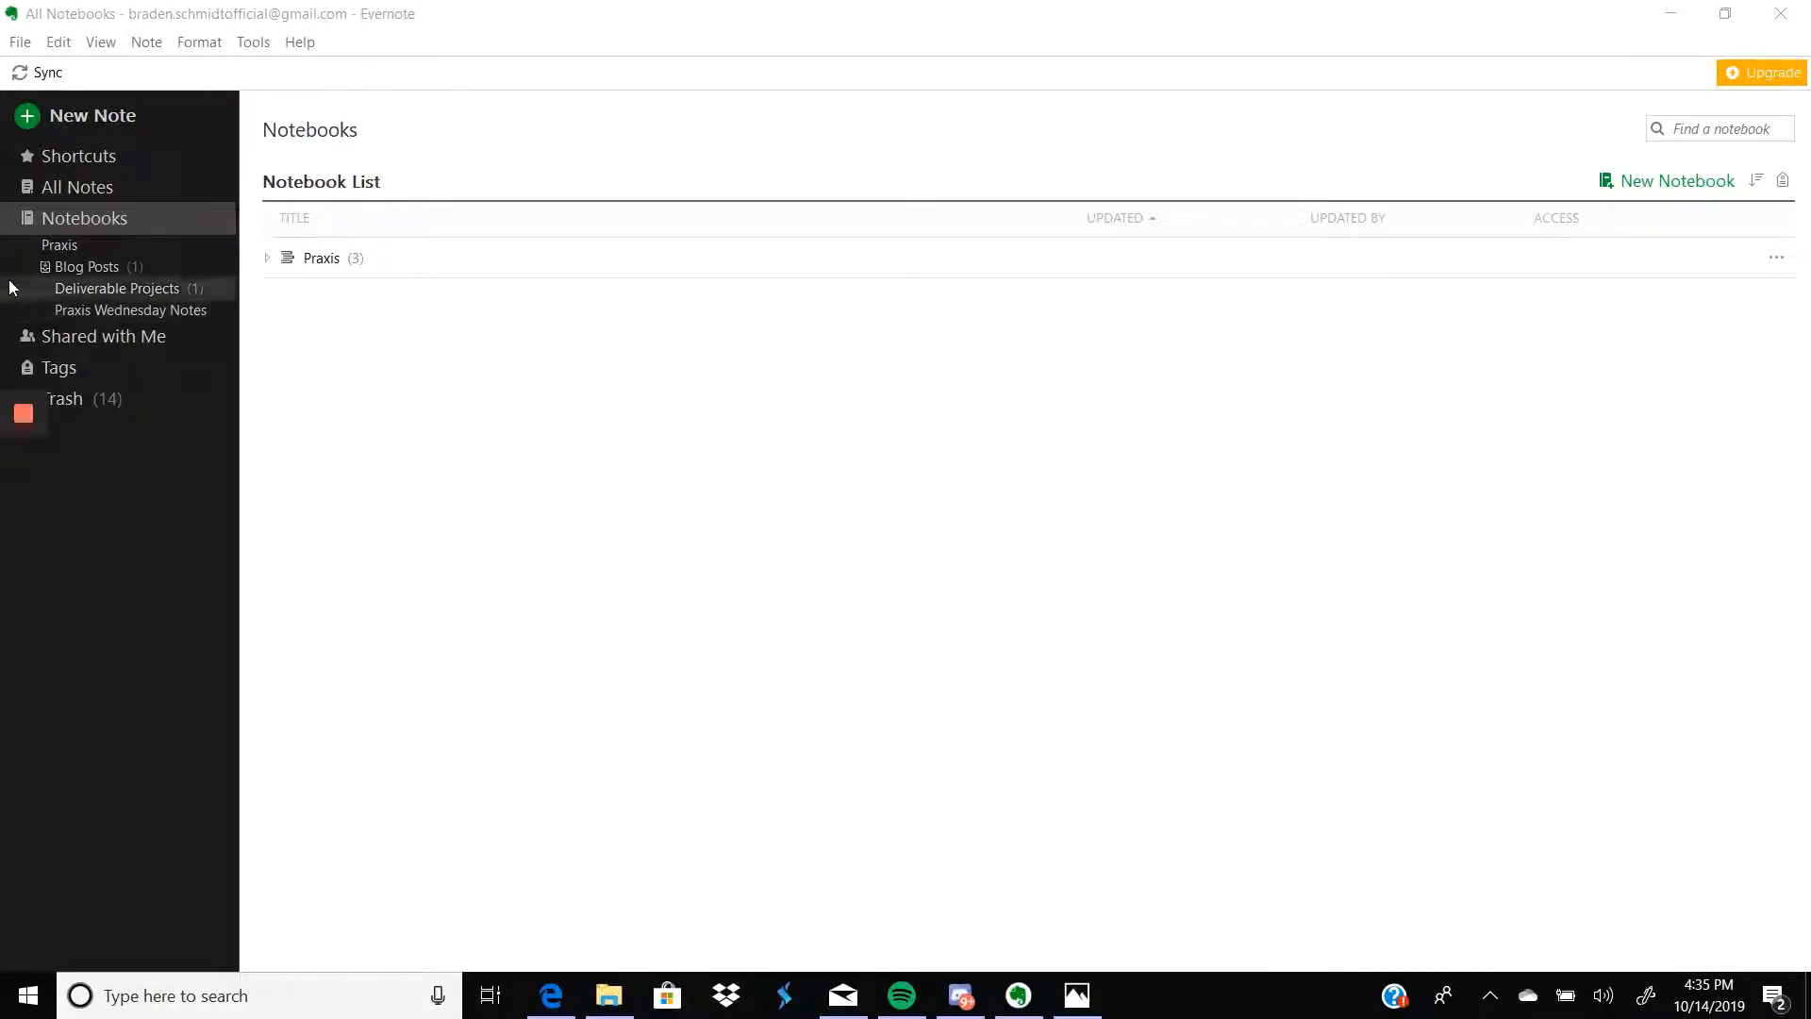
Step: Show all notes and look through the "-Progressive Summarization and why its useful" note
left_click(65, 181)
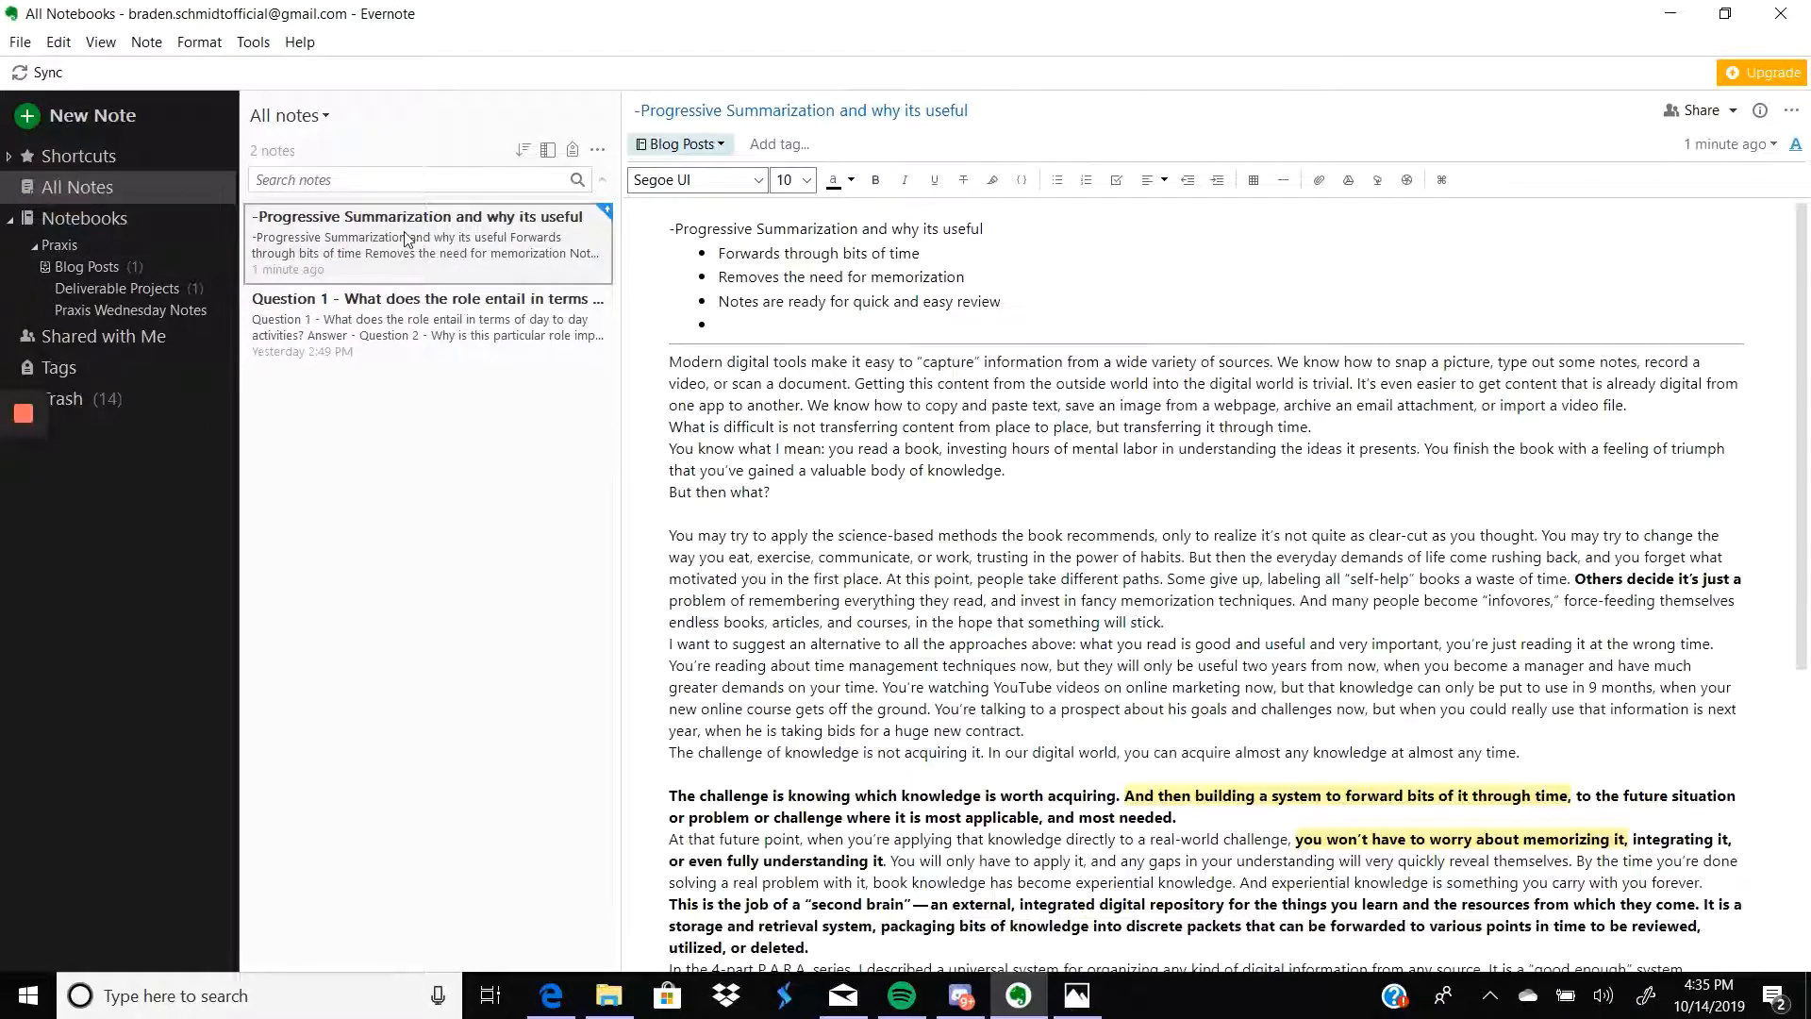
scroll(1581, 484, "down", 6)
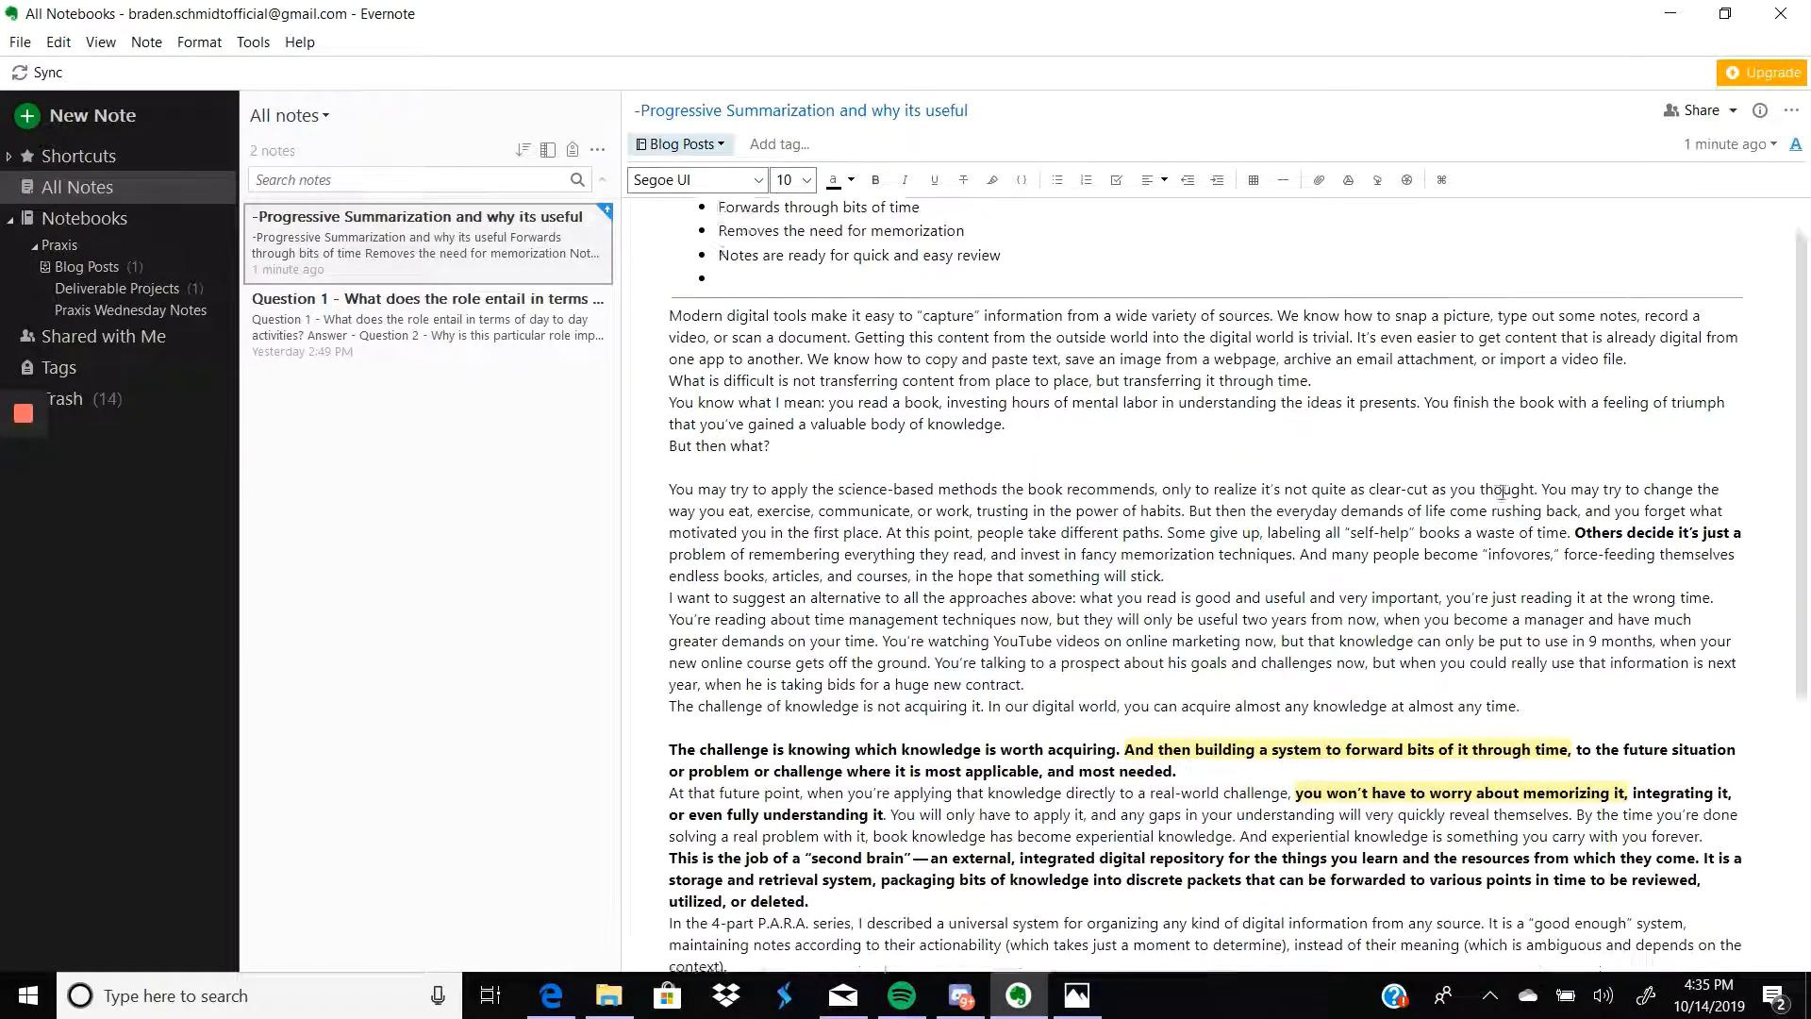
scroll(1311, 537, "up", 6)
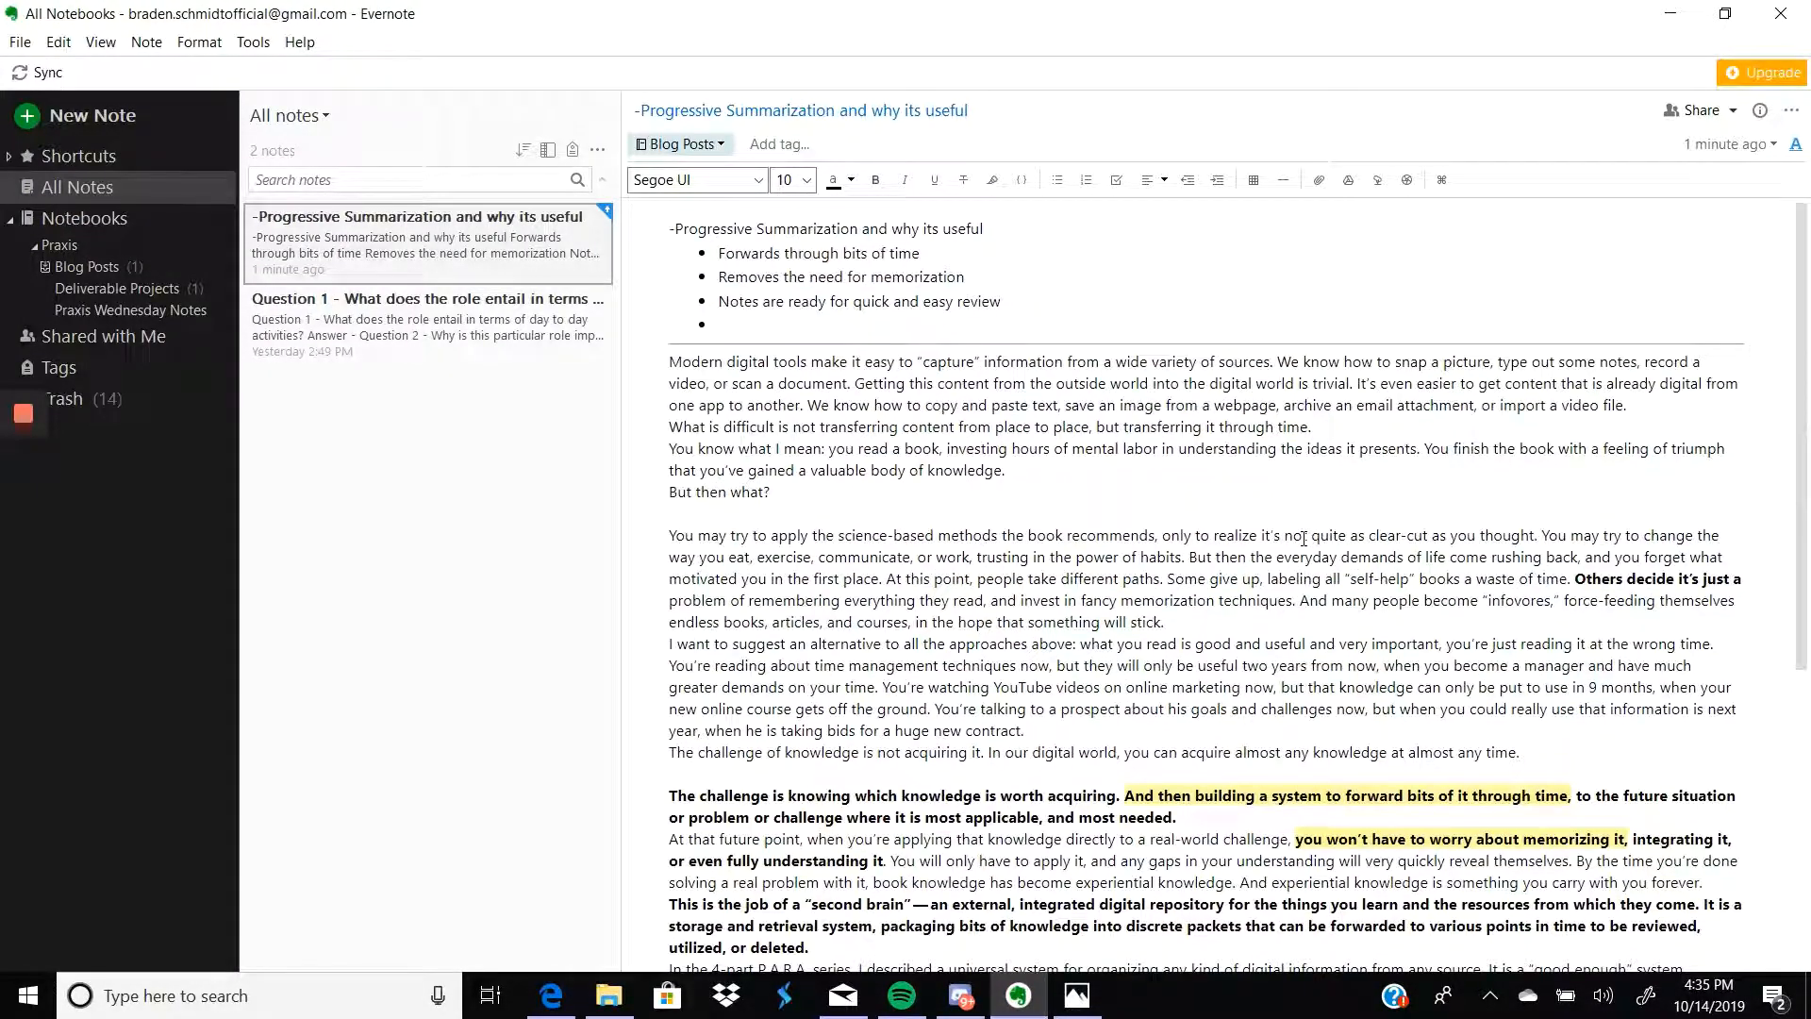
scroll(1307, 557, "down", 5)
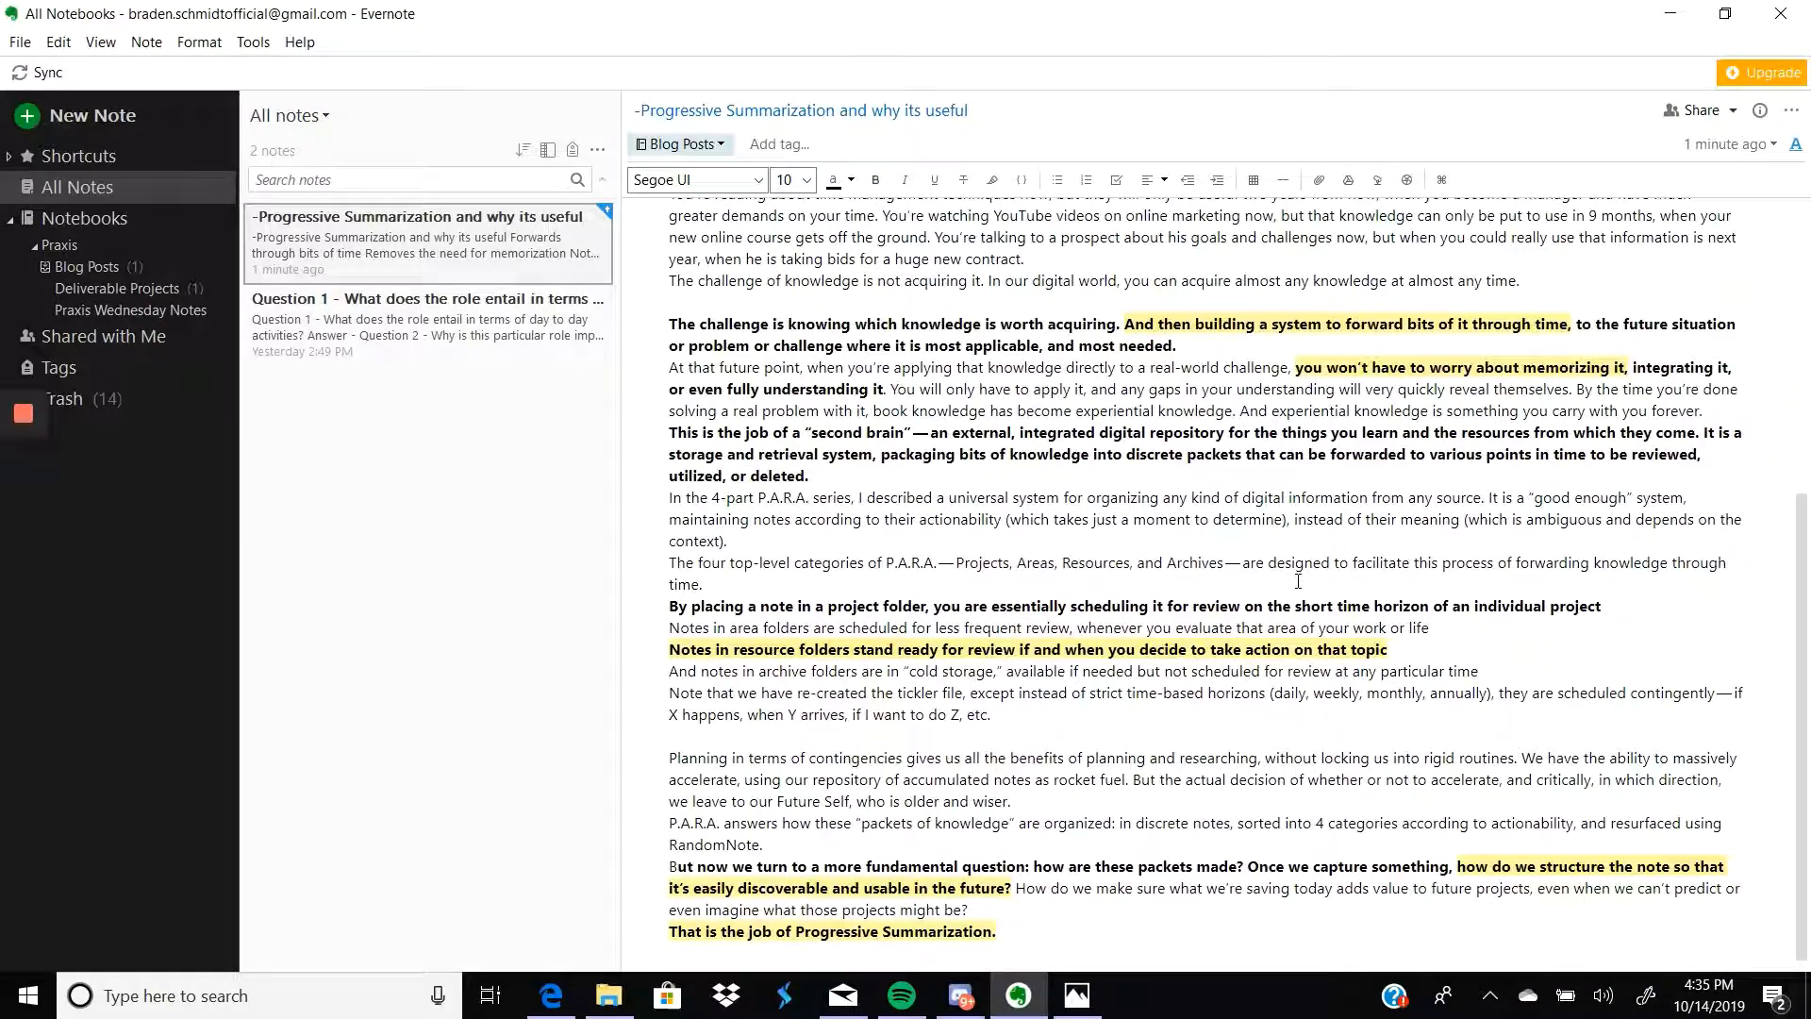
scroll(1415, 547, "up", 5)
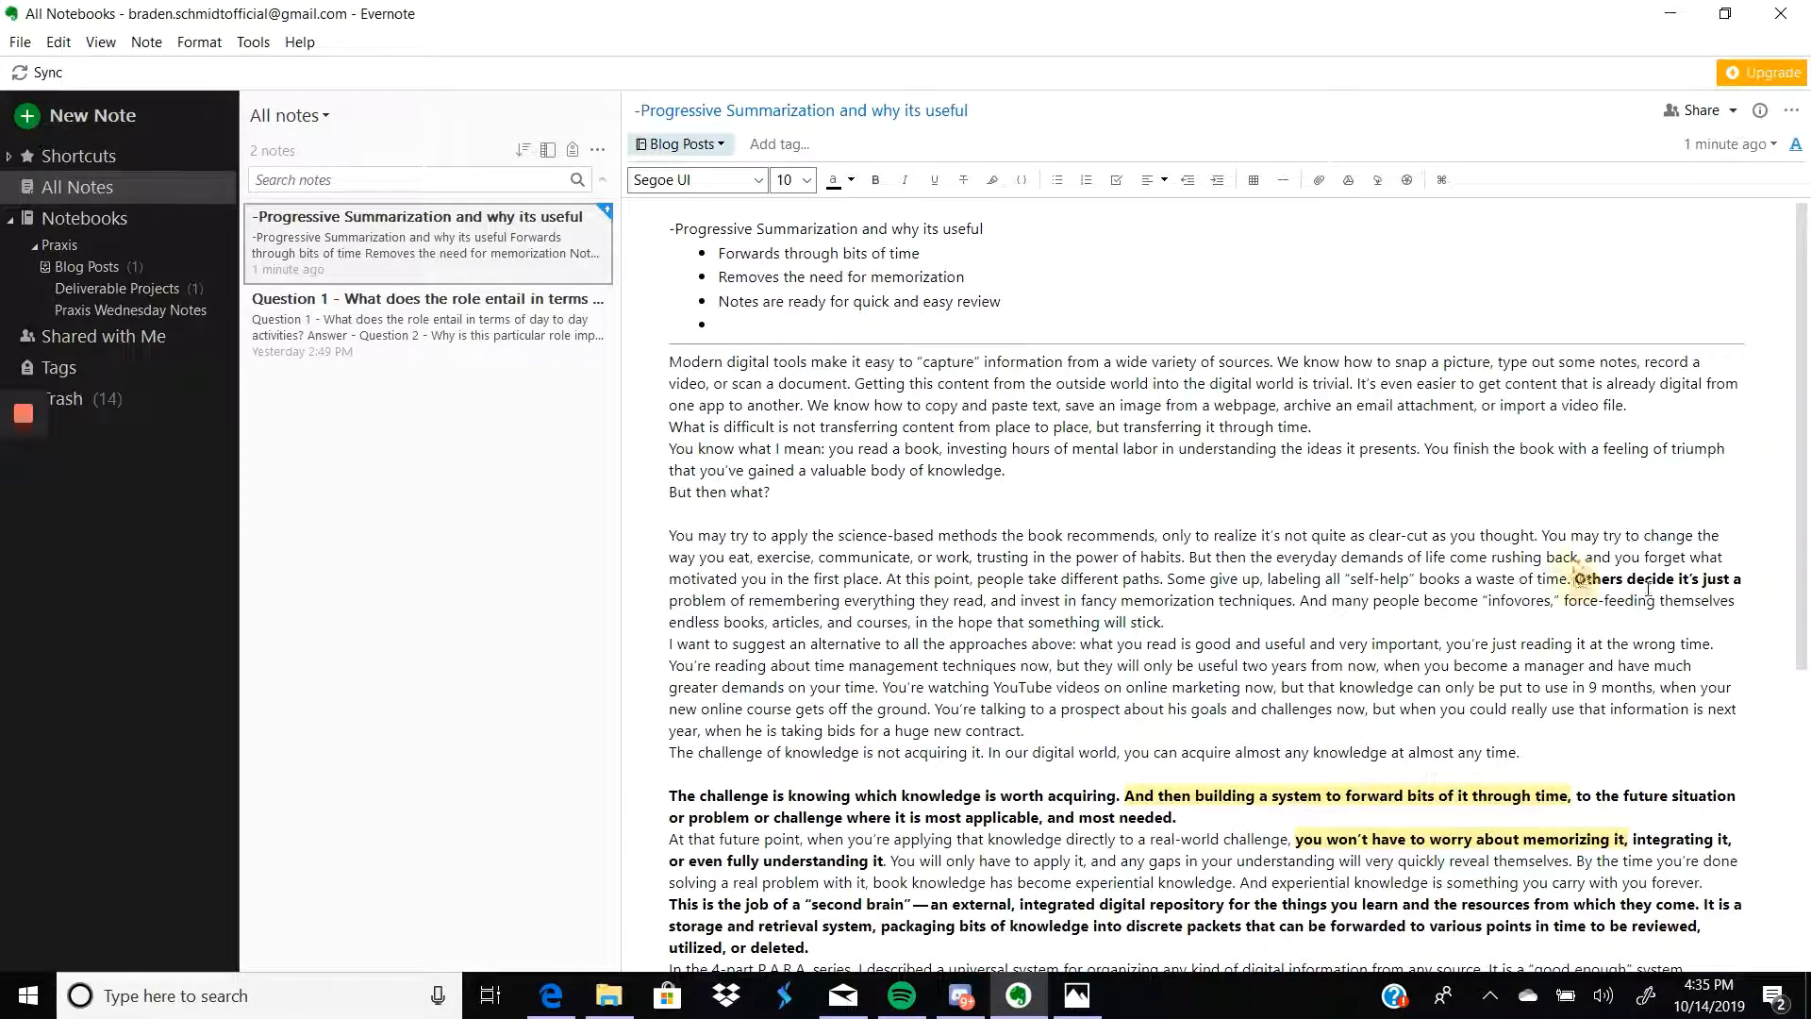
Step: Remove the bold formatting from "Others decide it's just a" in the note's body text
left_click_drag(1576, 578, 1743, 578)
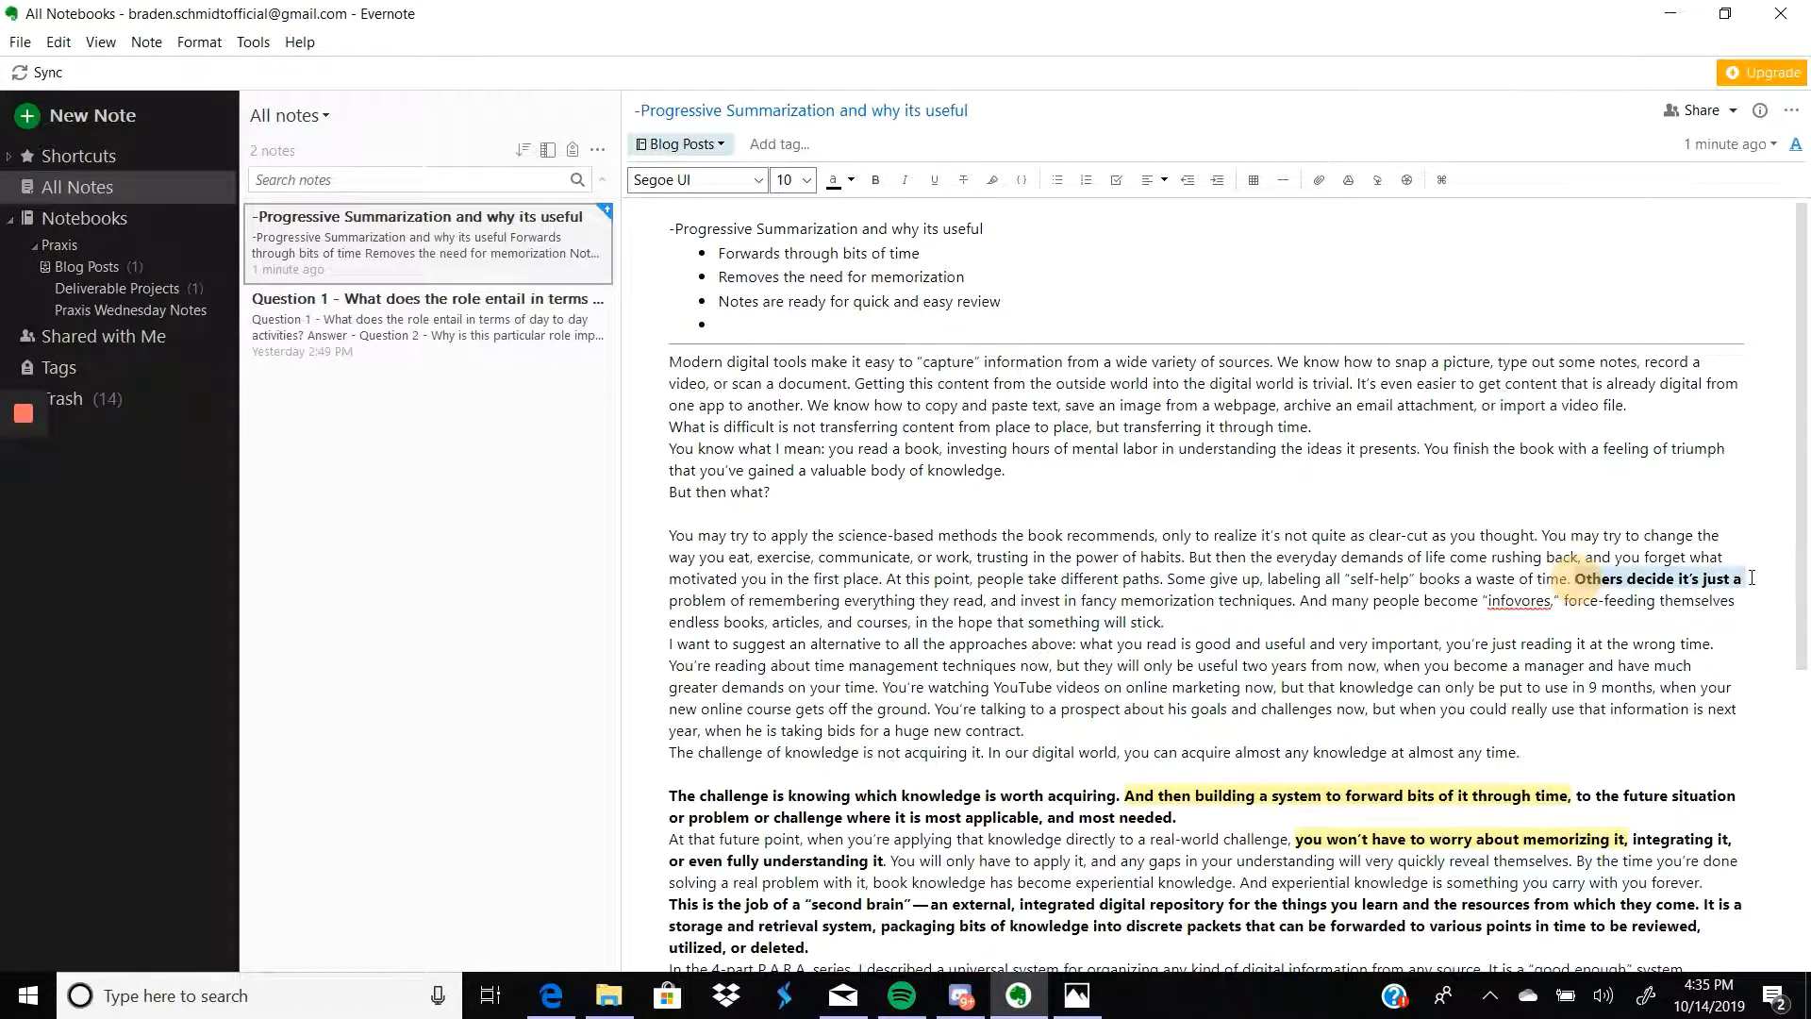
left_click(876, 177)
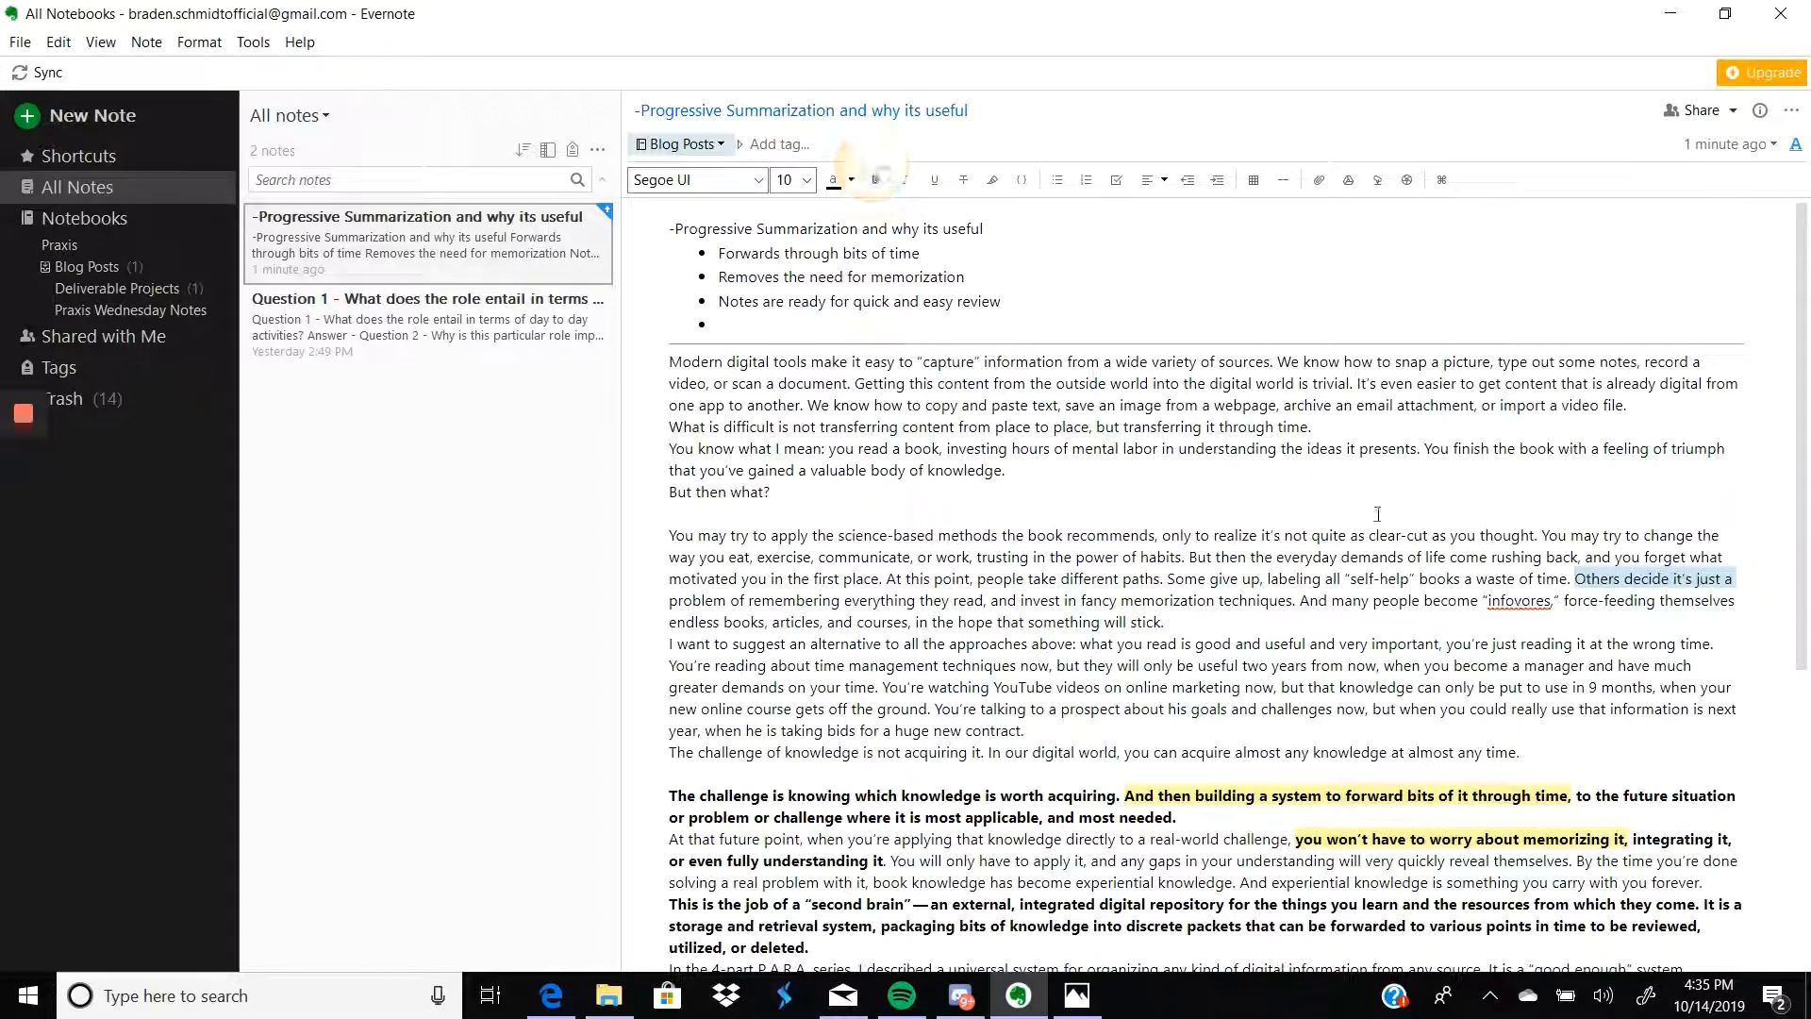
left_click(1539, 479)
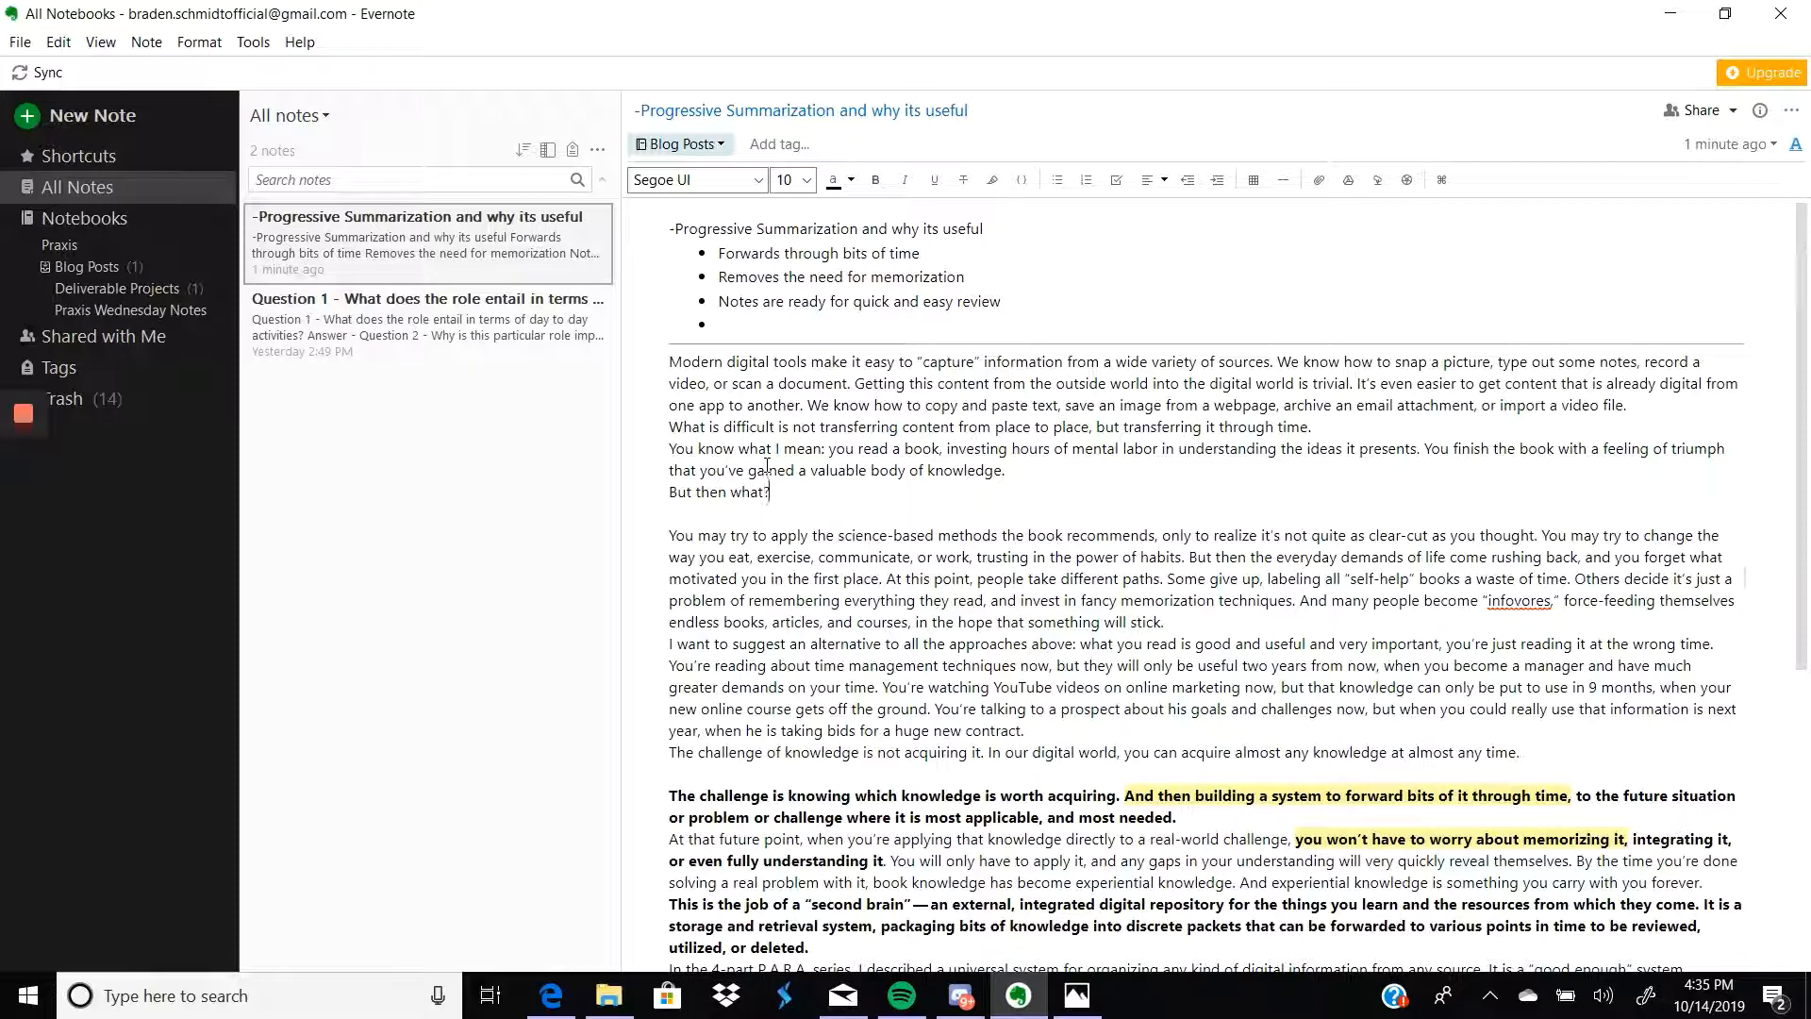
triple_click(673, 361)
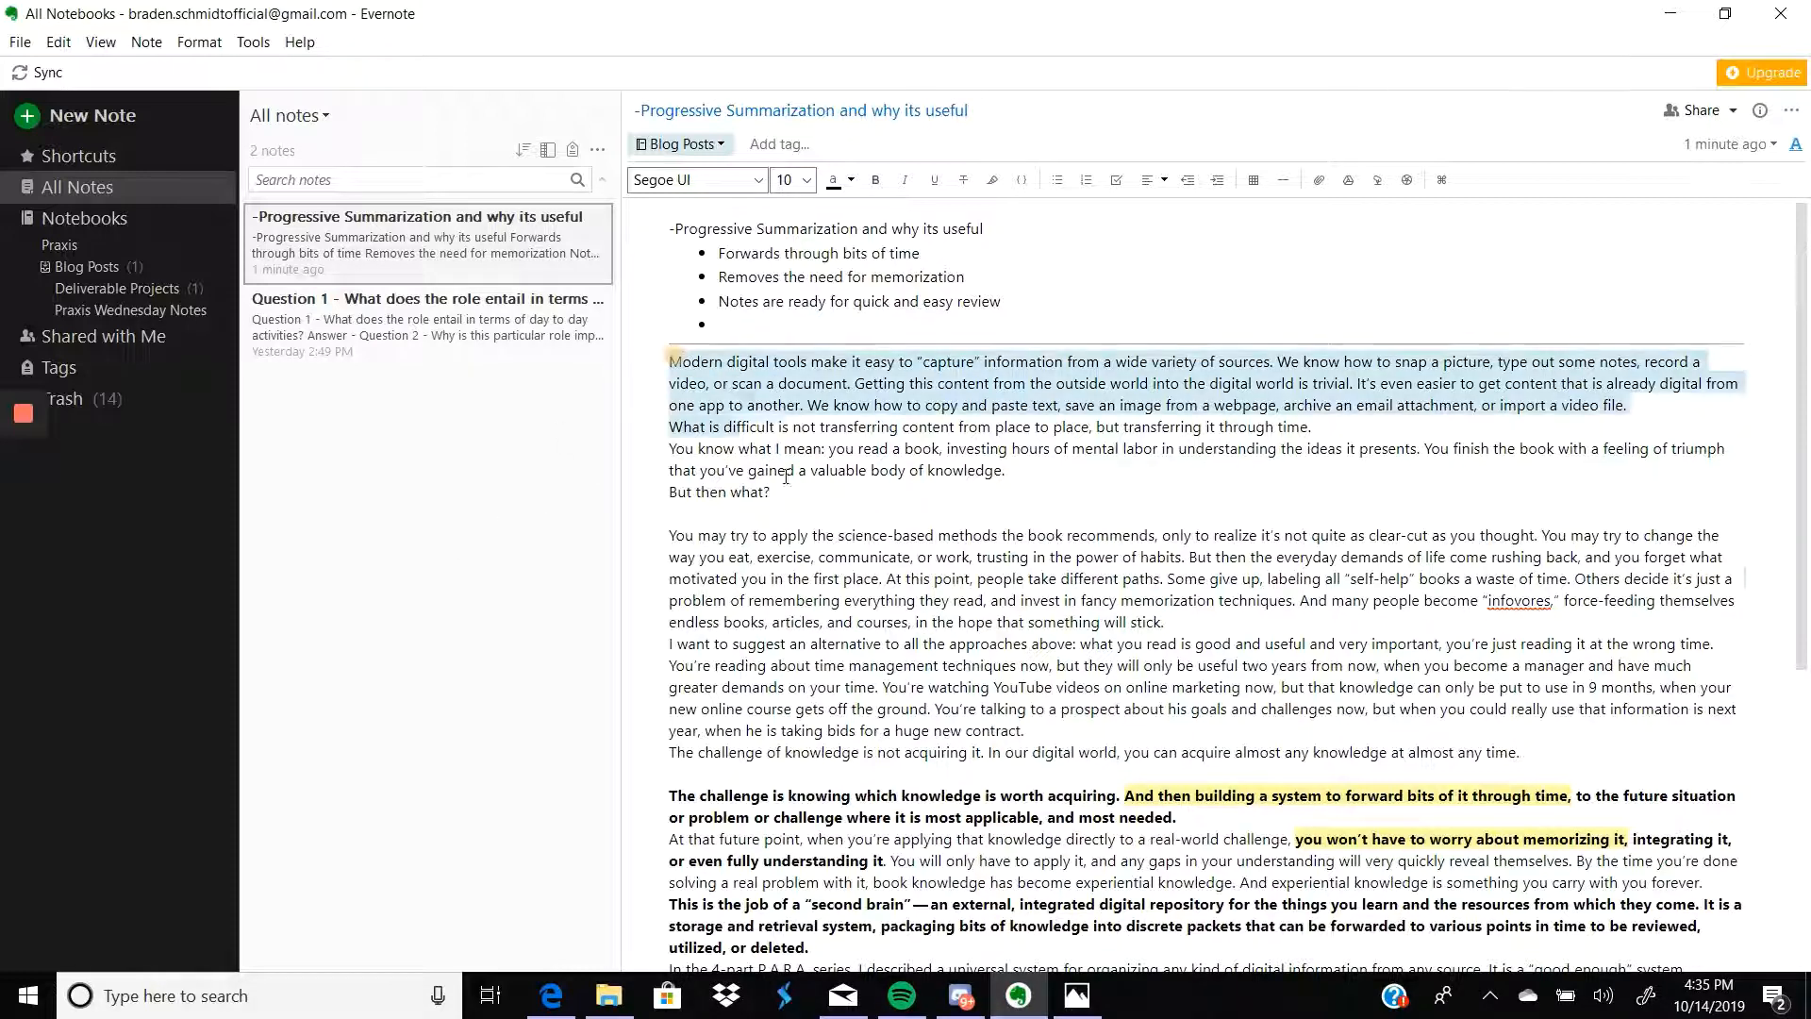
left_click(783, 492, "shift")
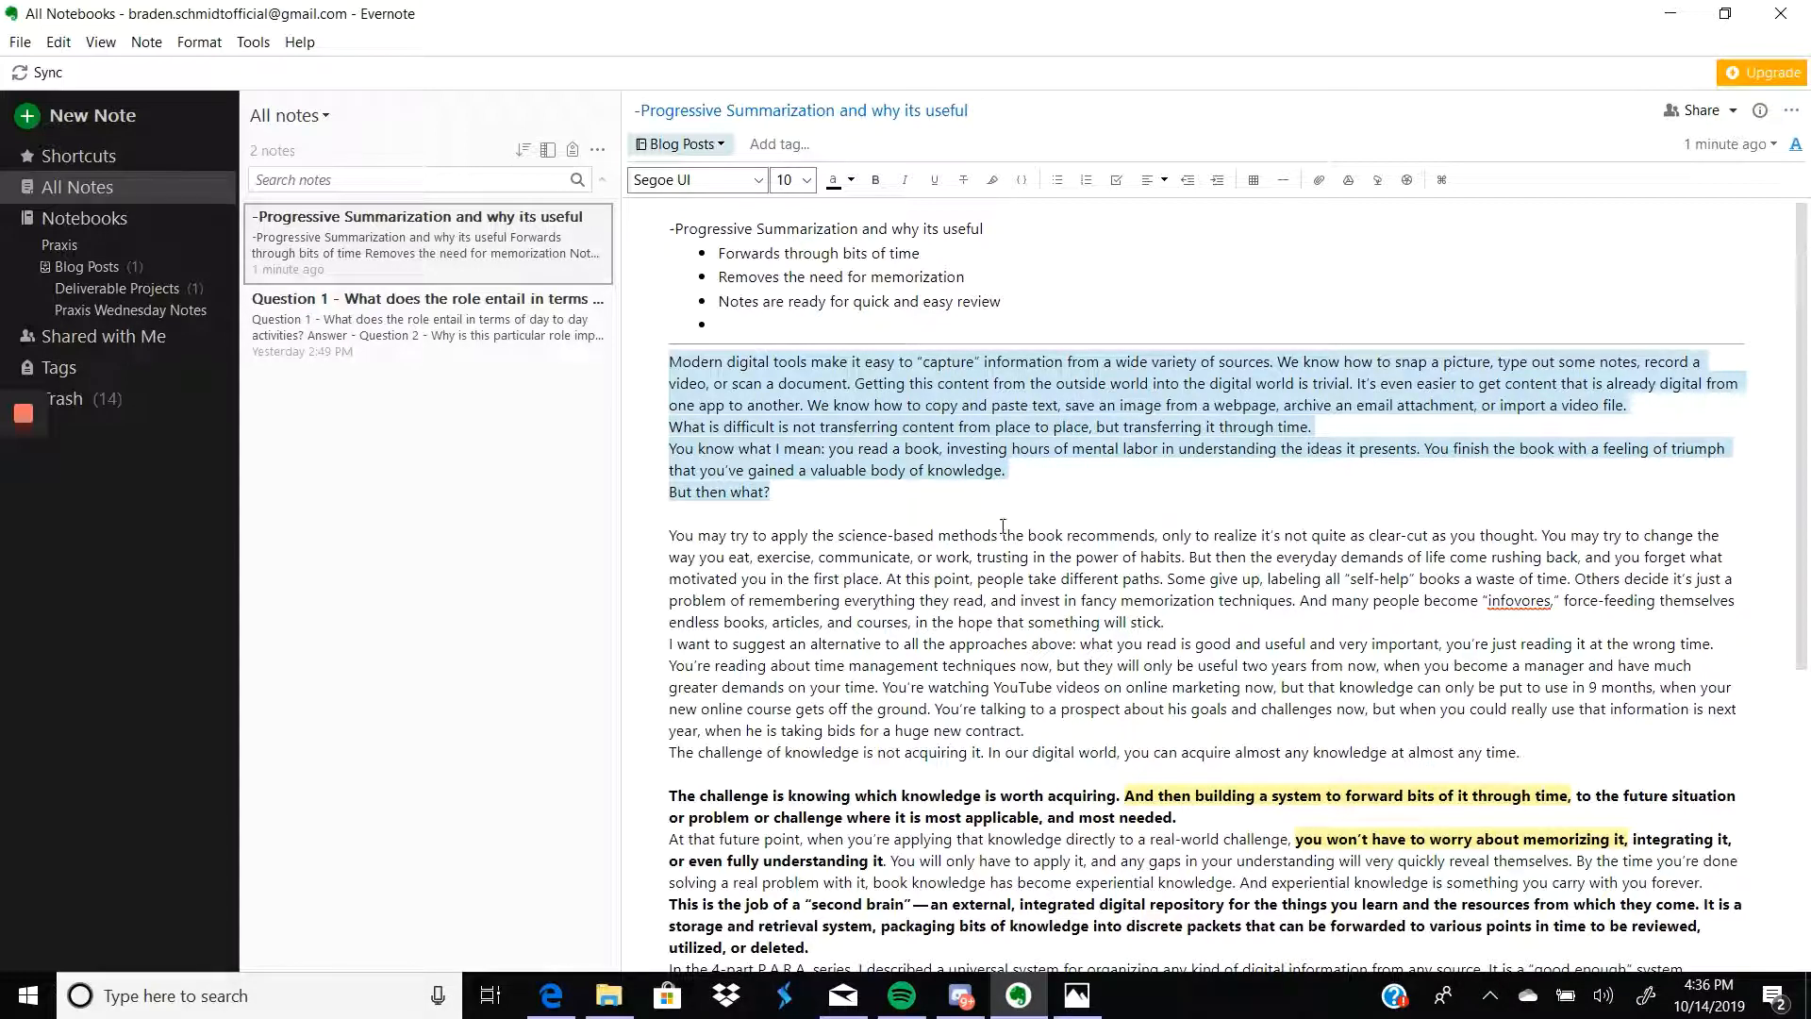
left_click(970, 514)
right_click(969, 513)
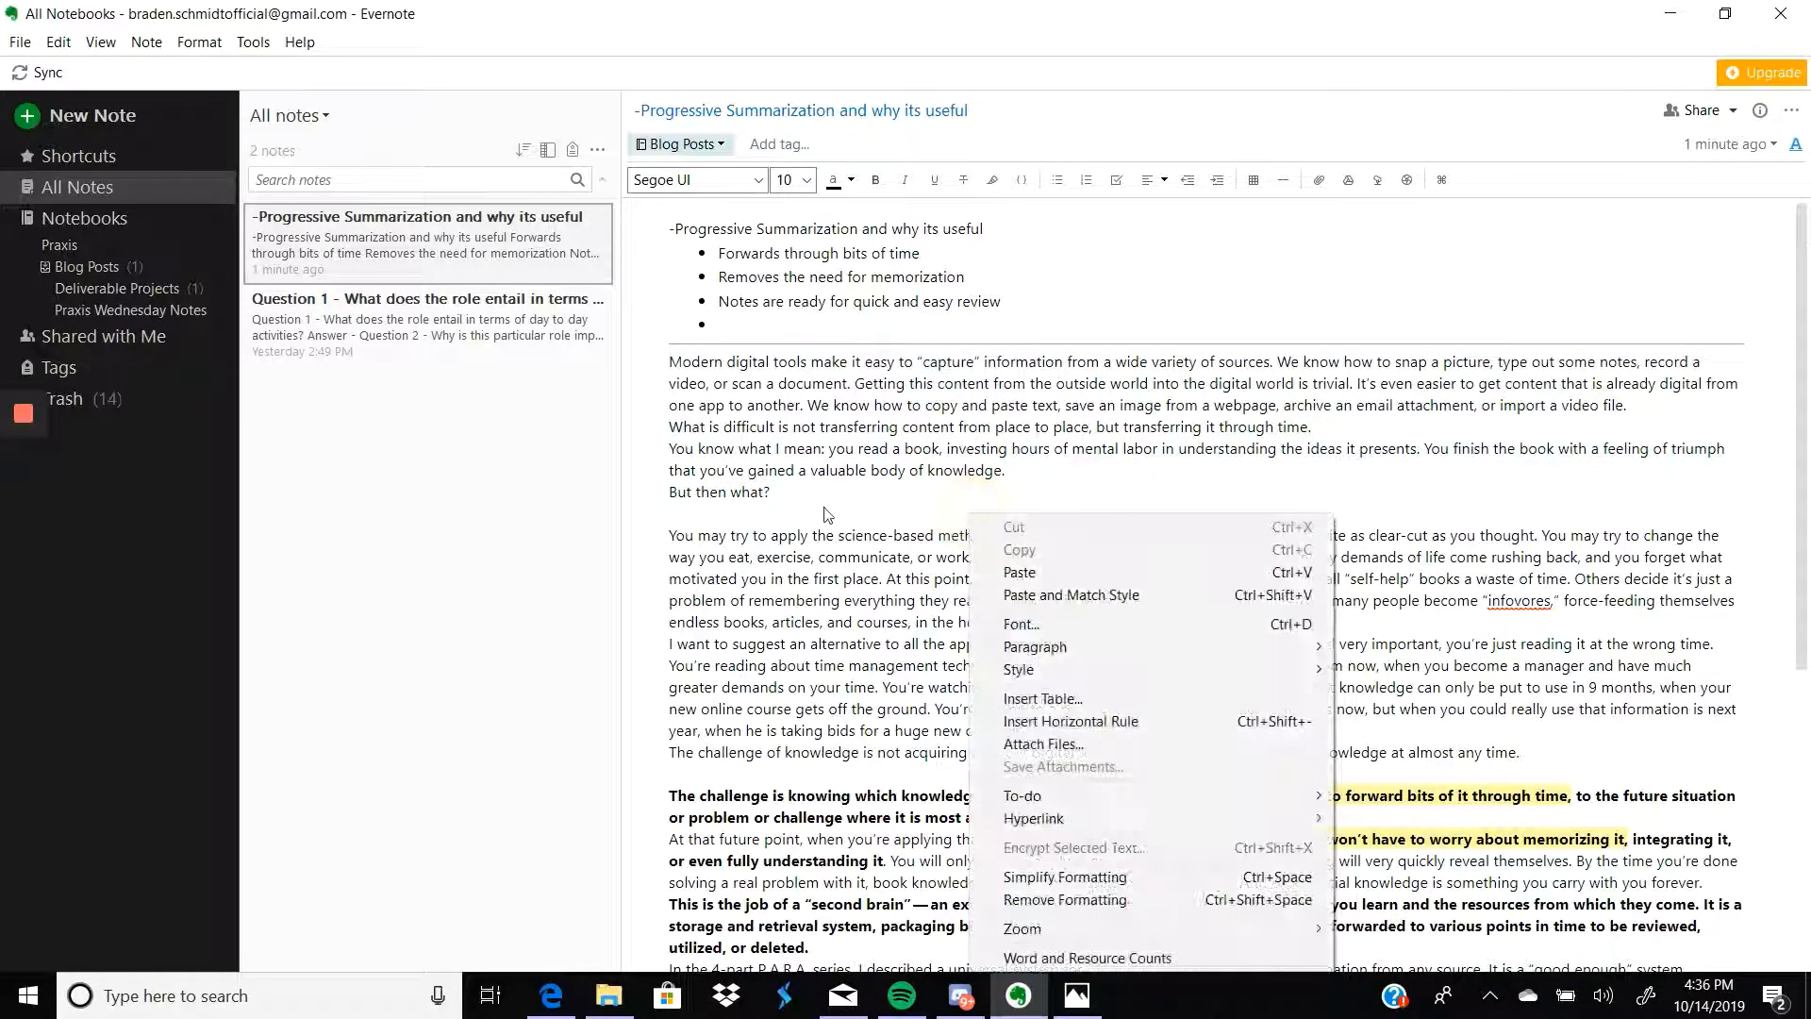
left_click(826, 508)
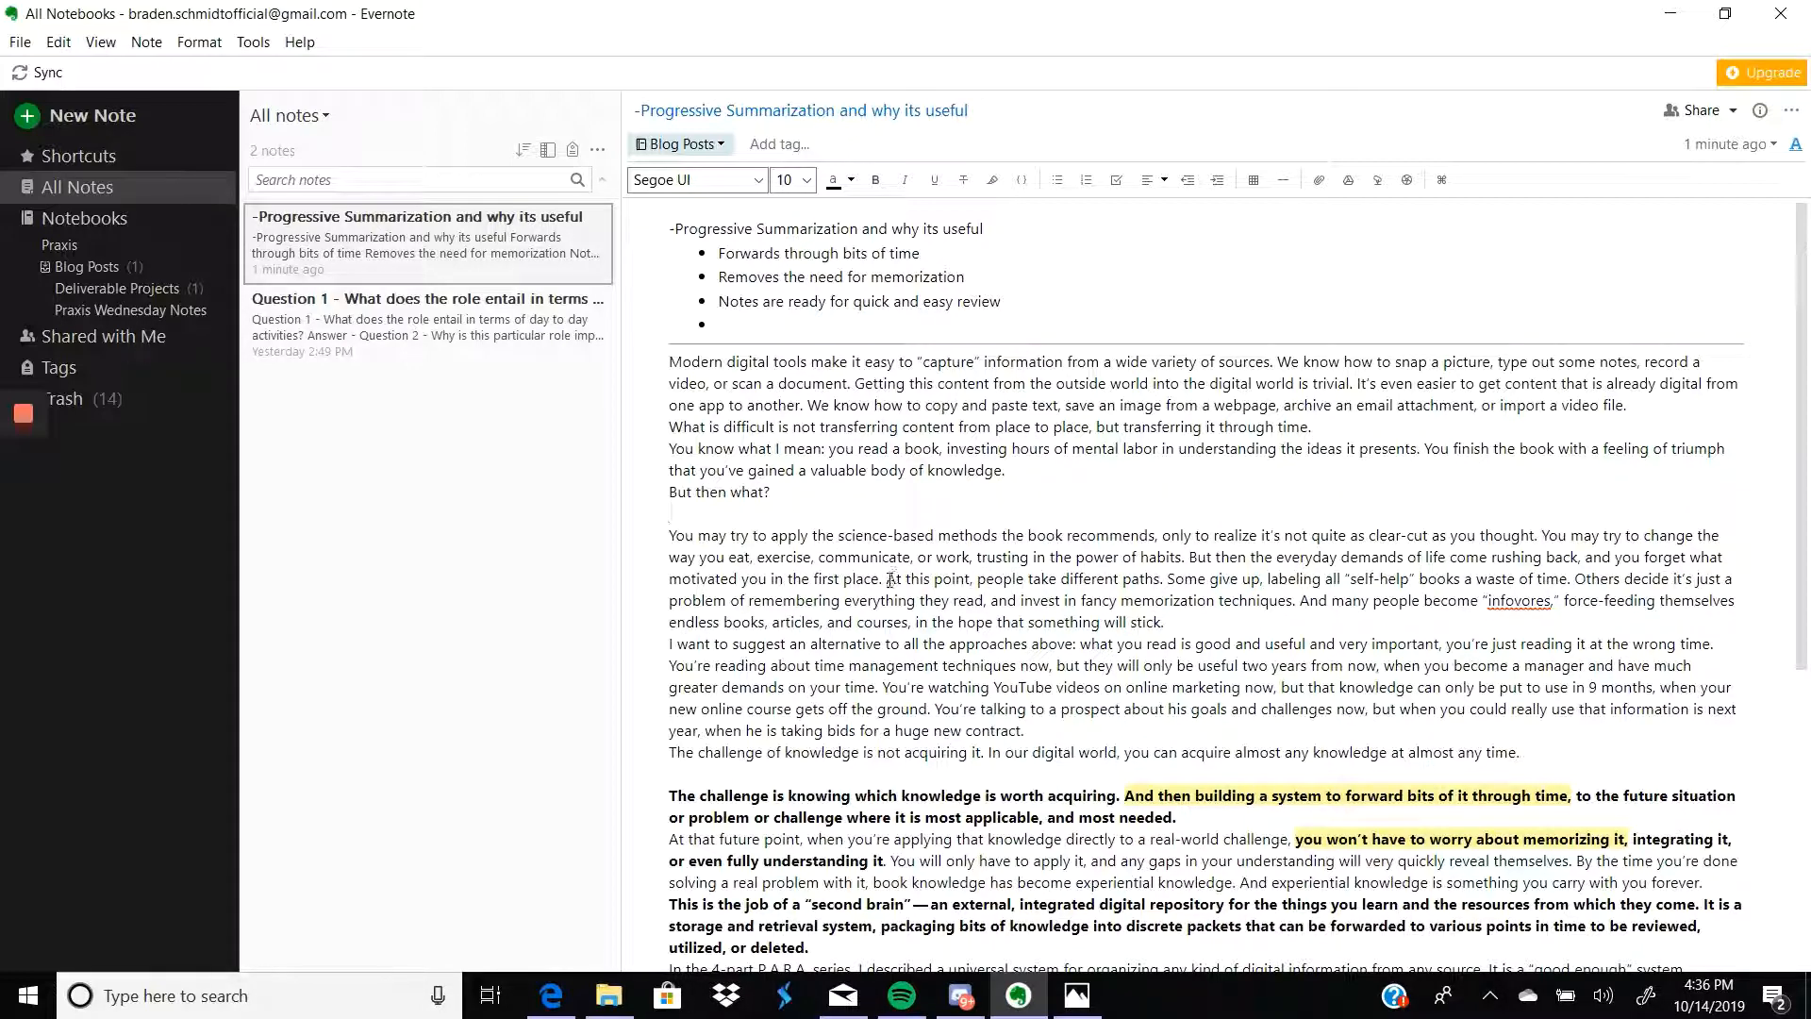
Step: Bold the passage from "At this point" to "something will stick." and remove the bold from its first two sentences, ending at "a waste of time."
left_click_drag(885, 576, 1165, 623)
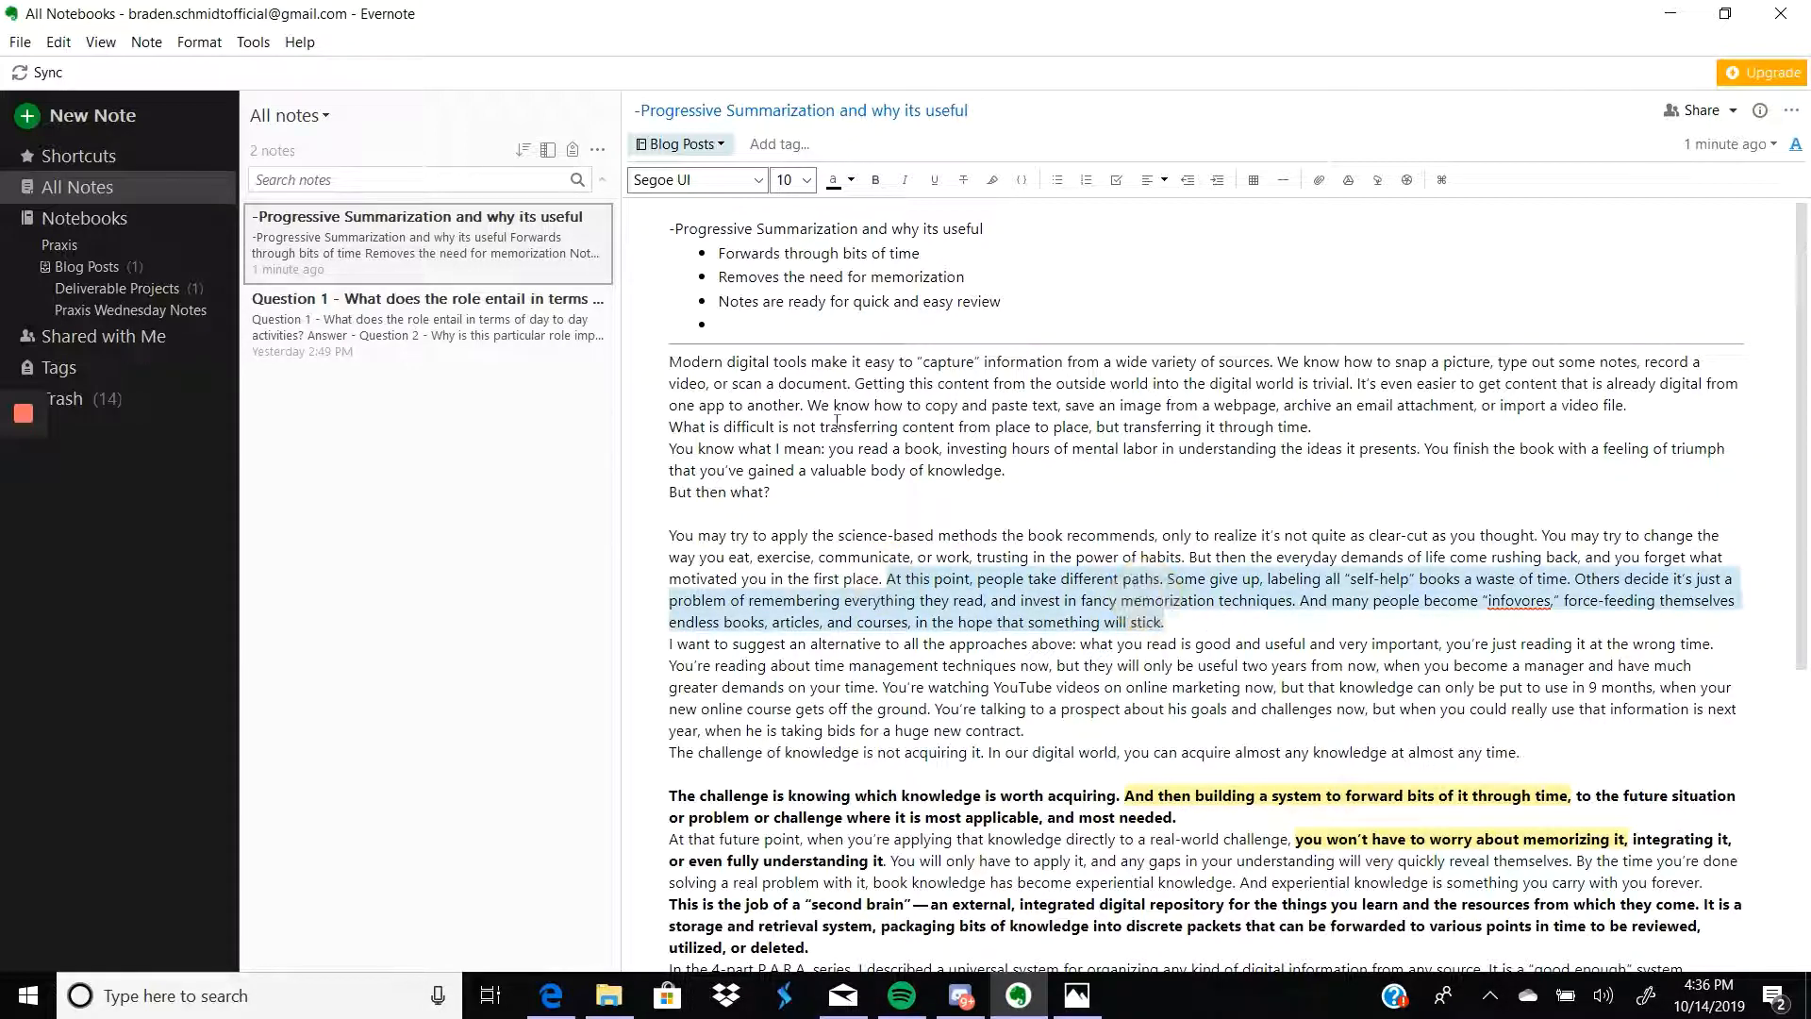
left_click(876, 182)
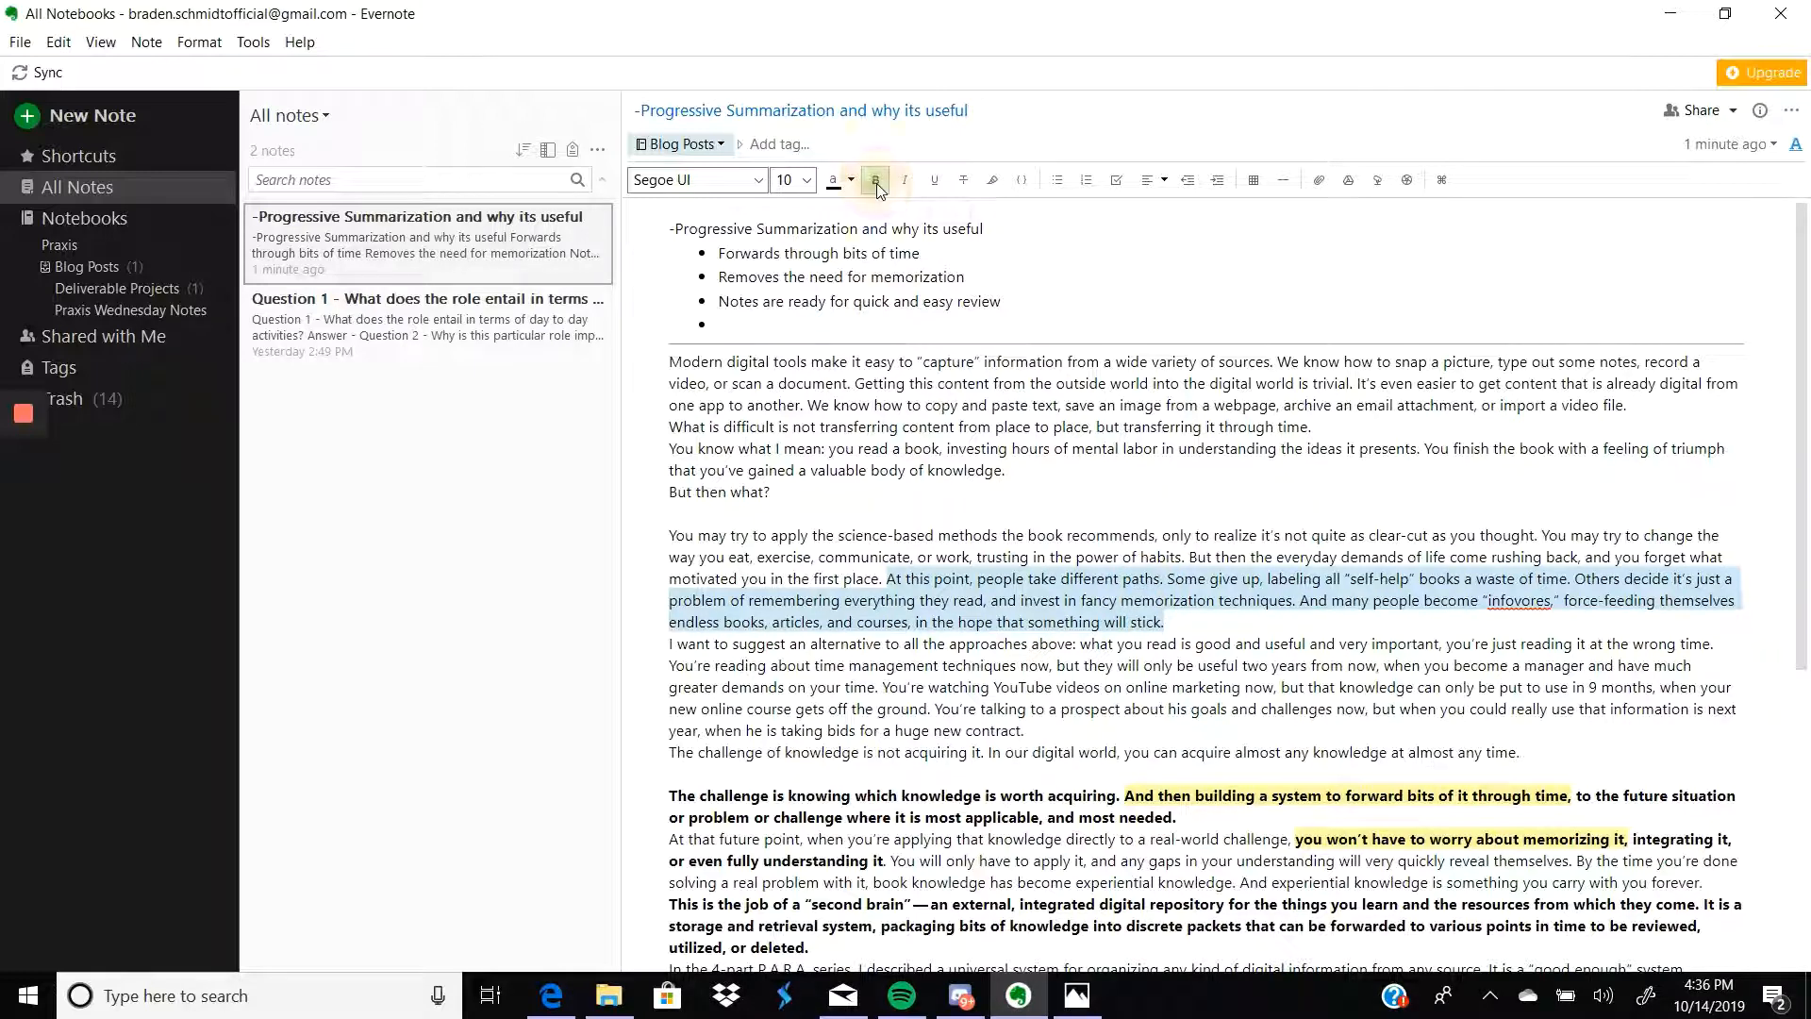
left_click(1153, 289)
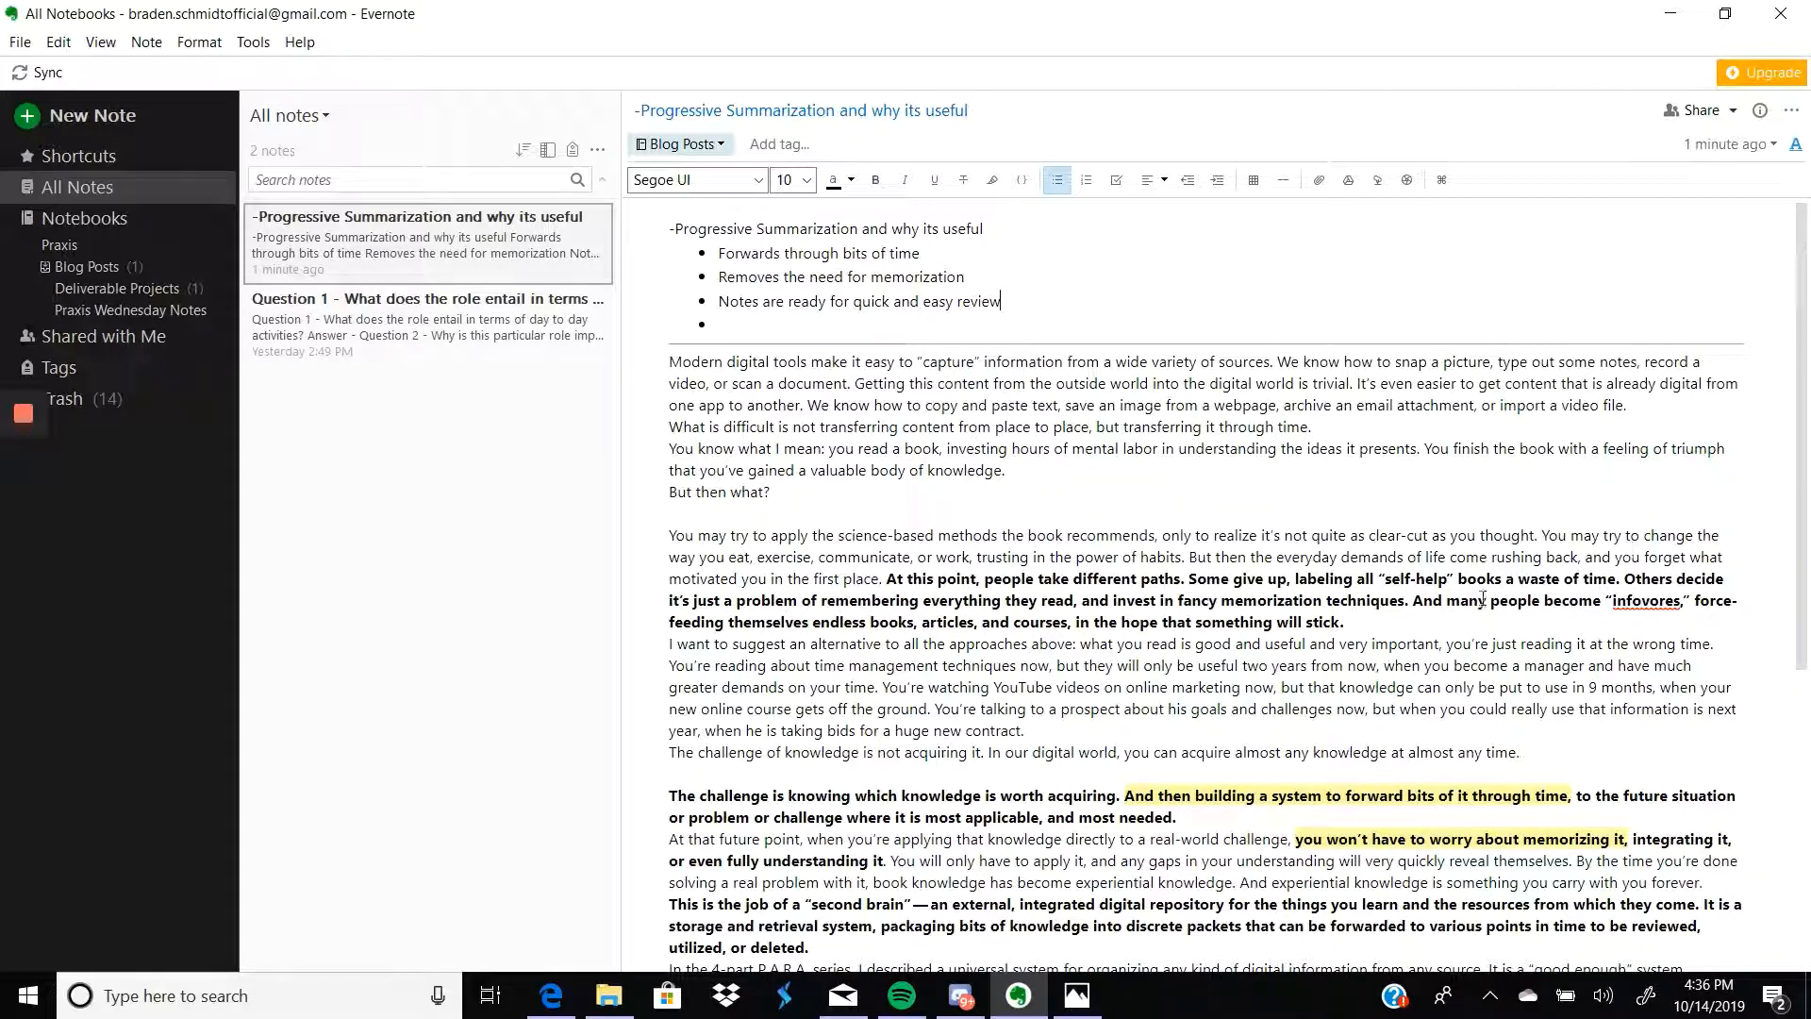
left_click_drag(889, 578, 1620, 578)
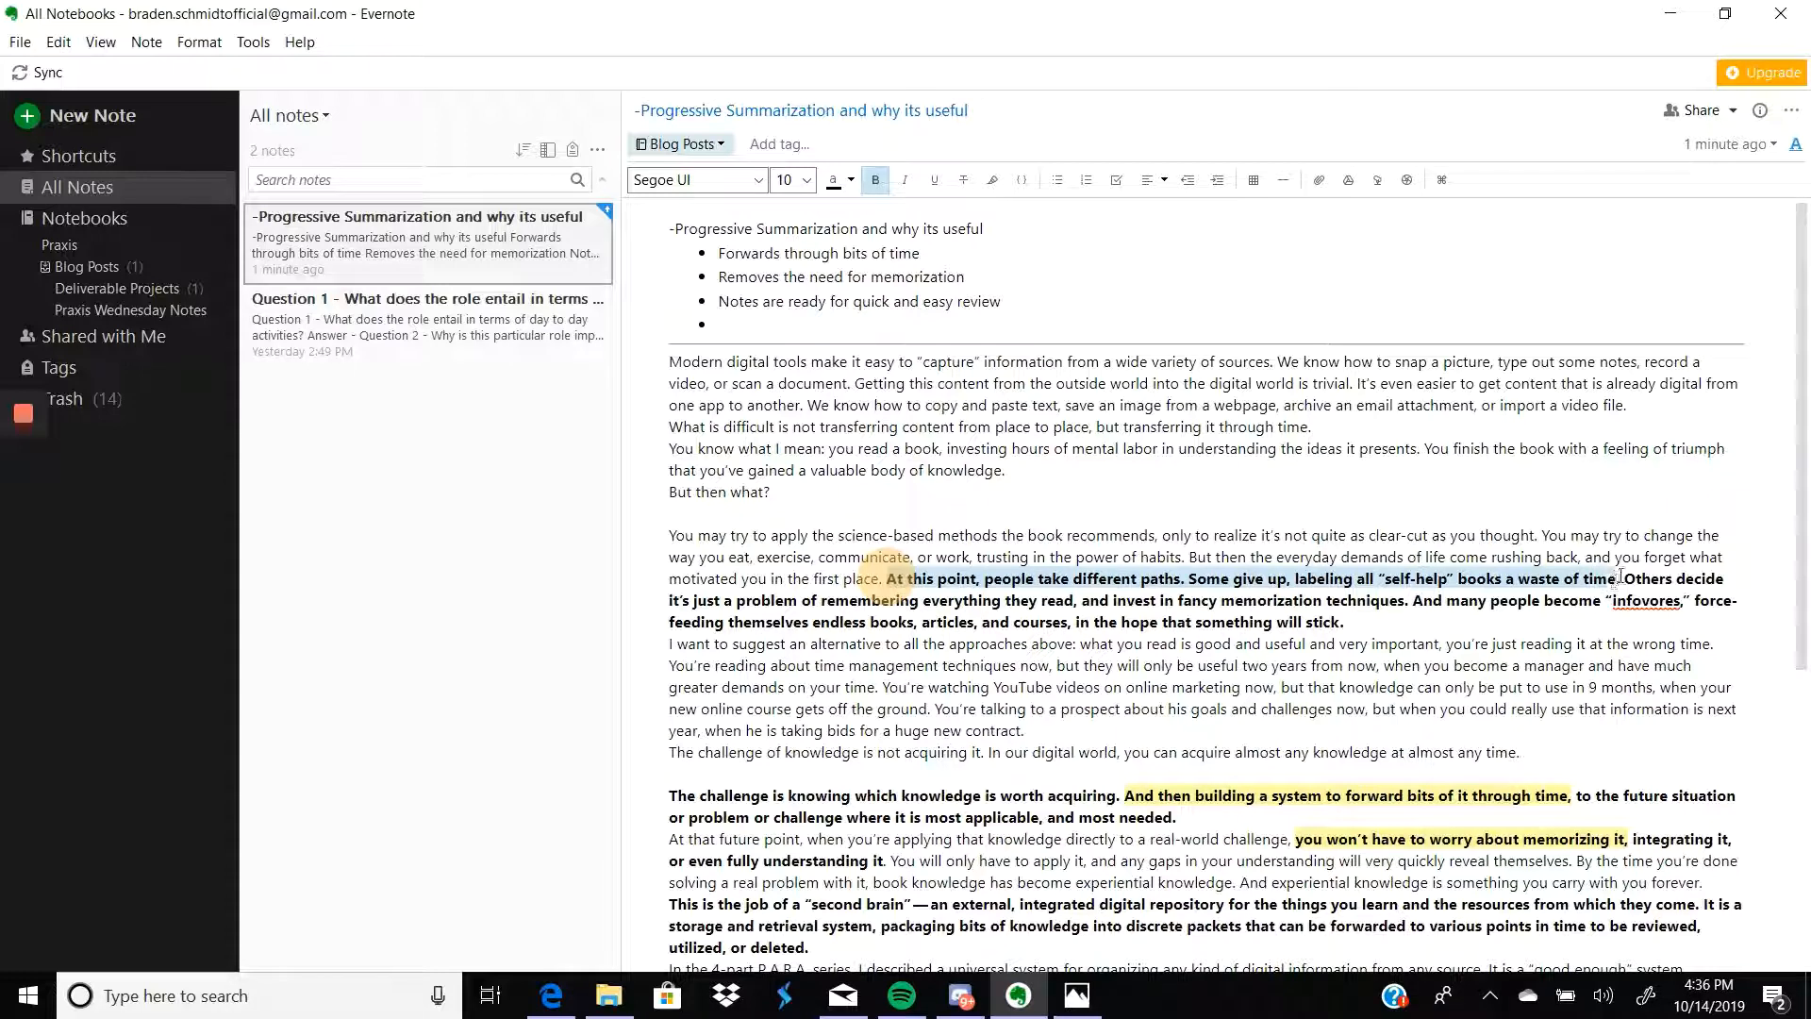
left_click(875, 179)
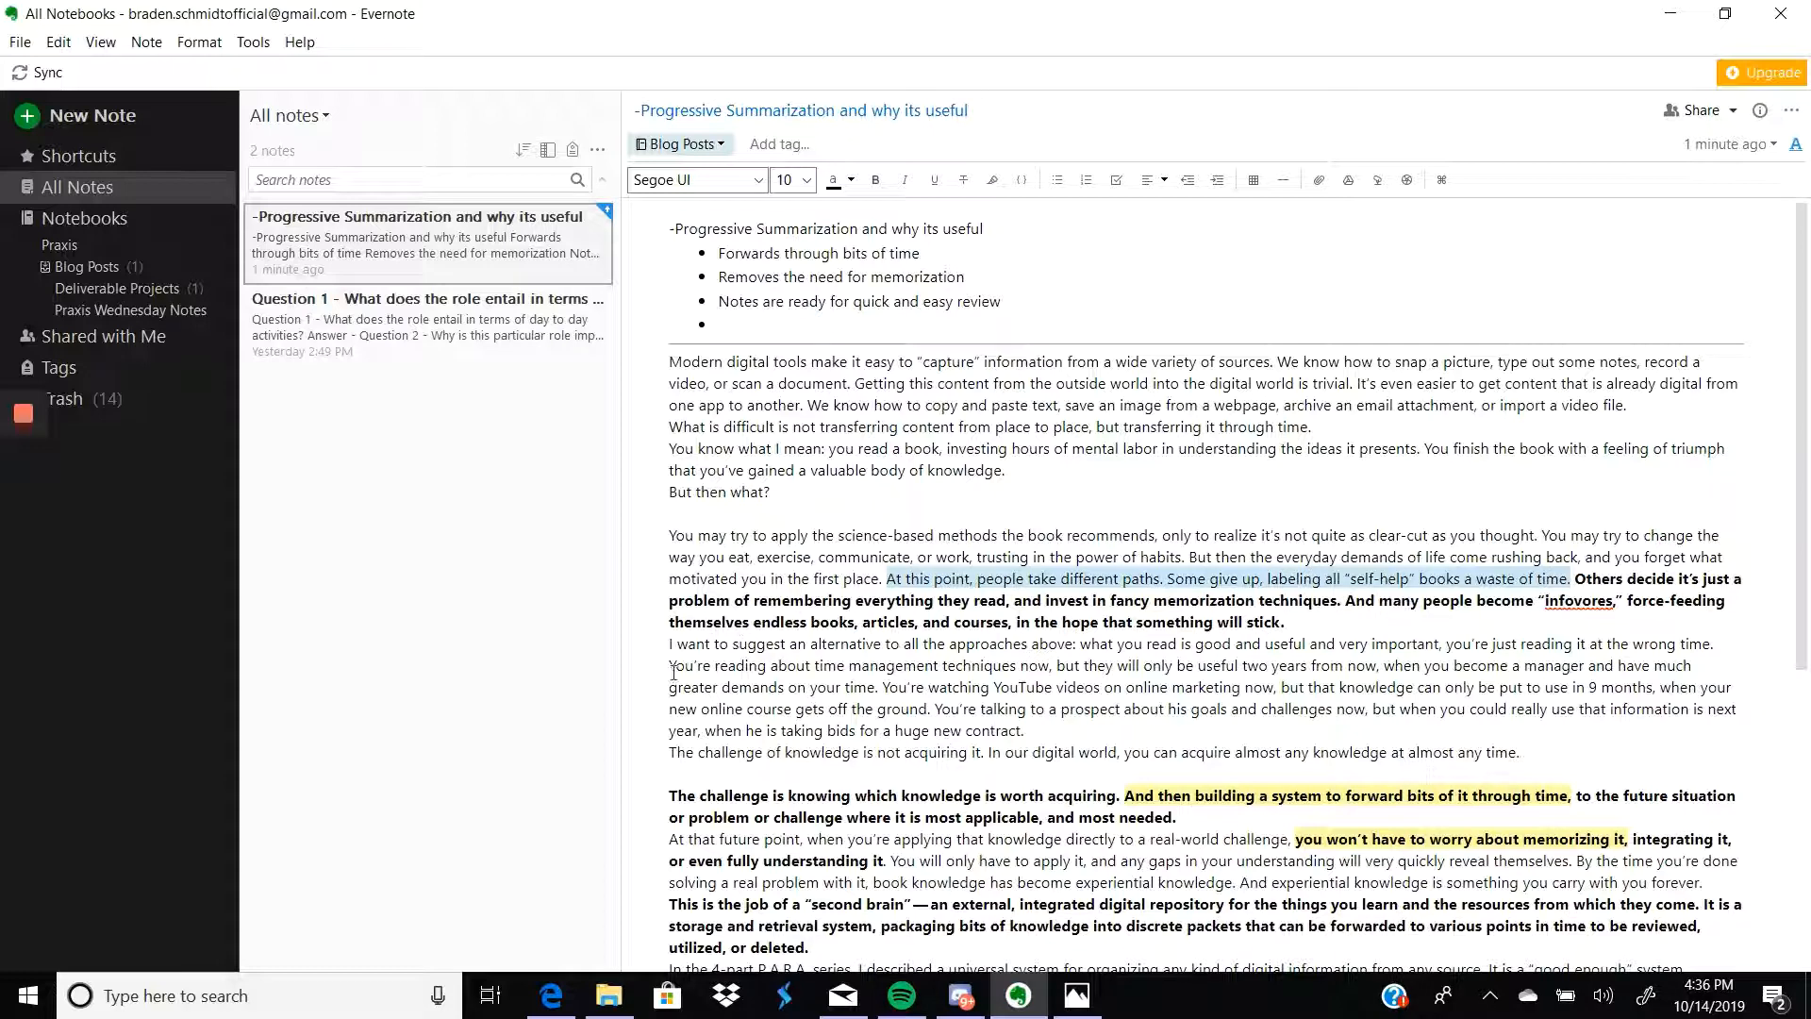
Step: Bold the phrase "I want to suggest an alternative to all the approaches above:", including its first letter
left_click_drag(669, 644, 1076, 649)
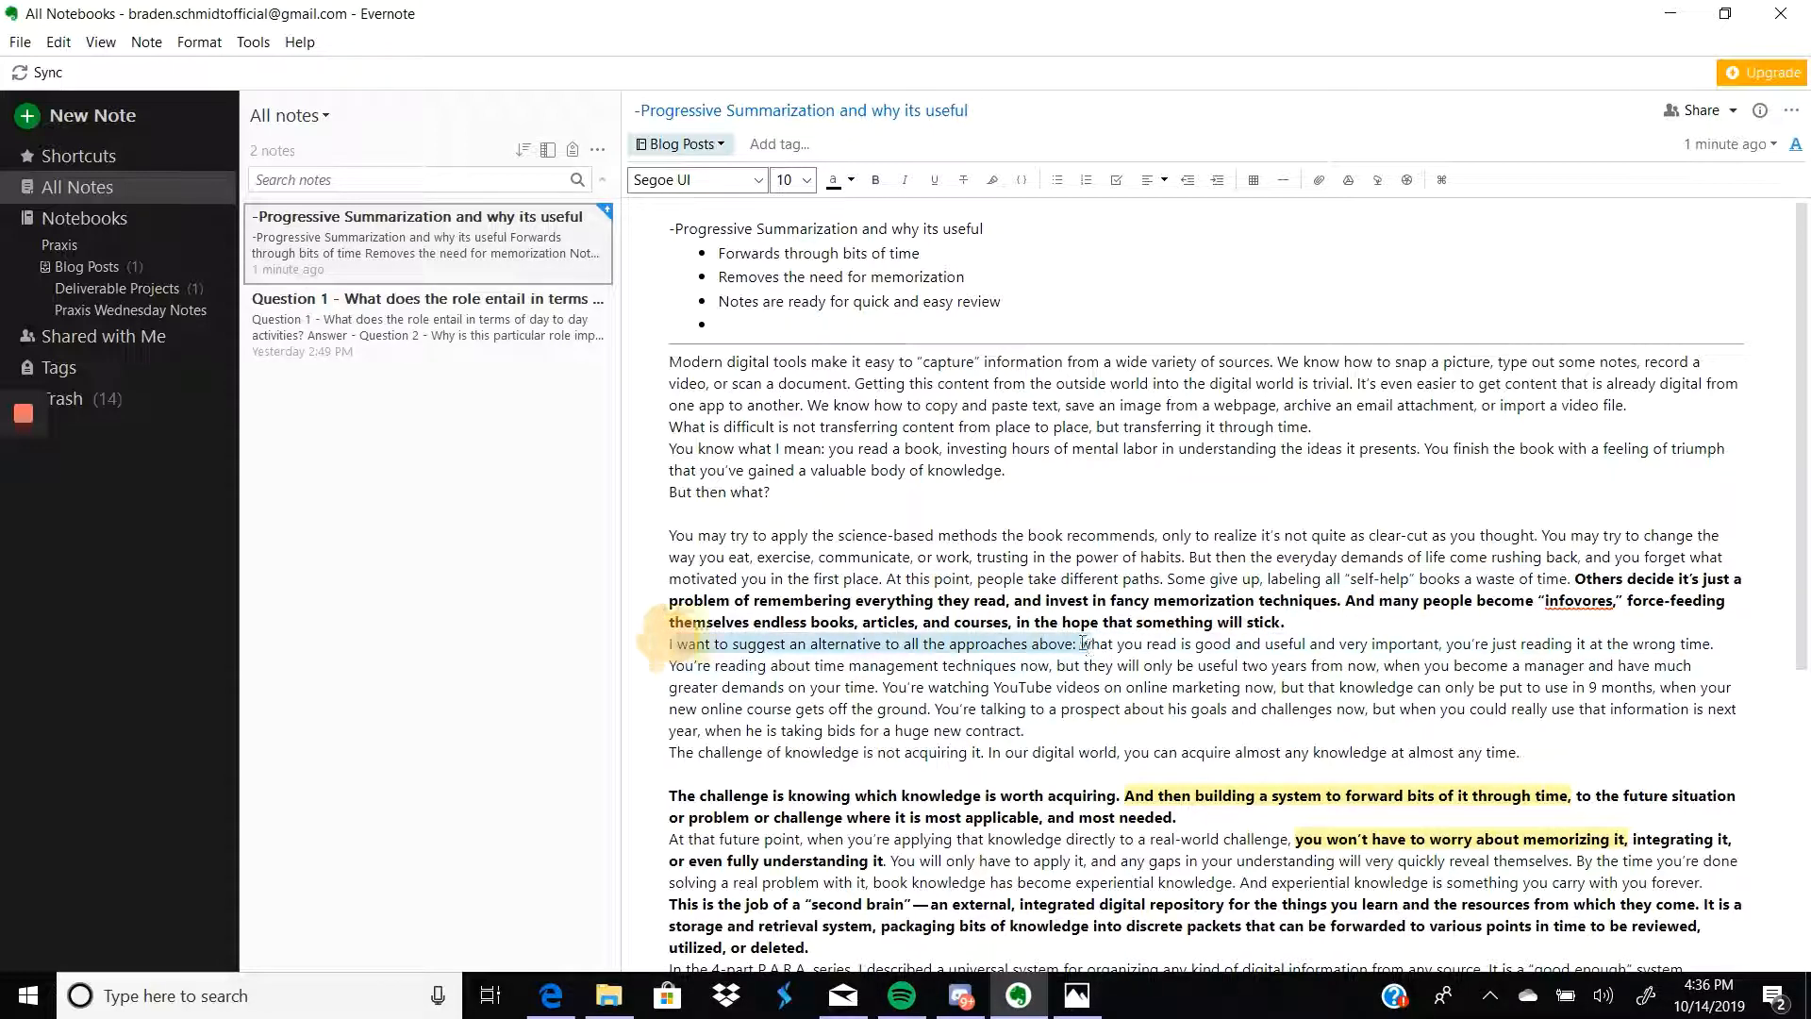
left_click(877, 181)
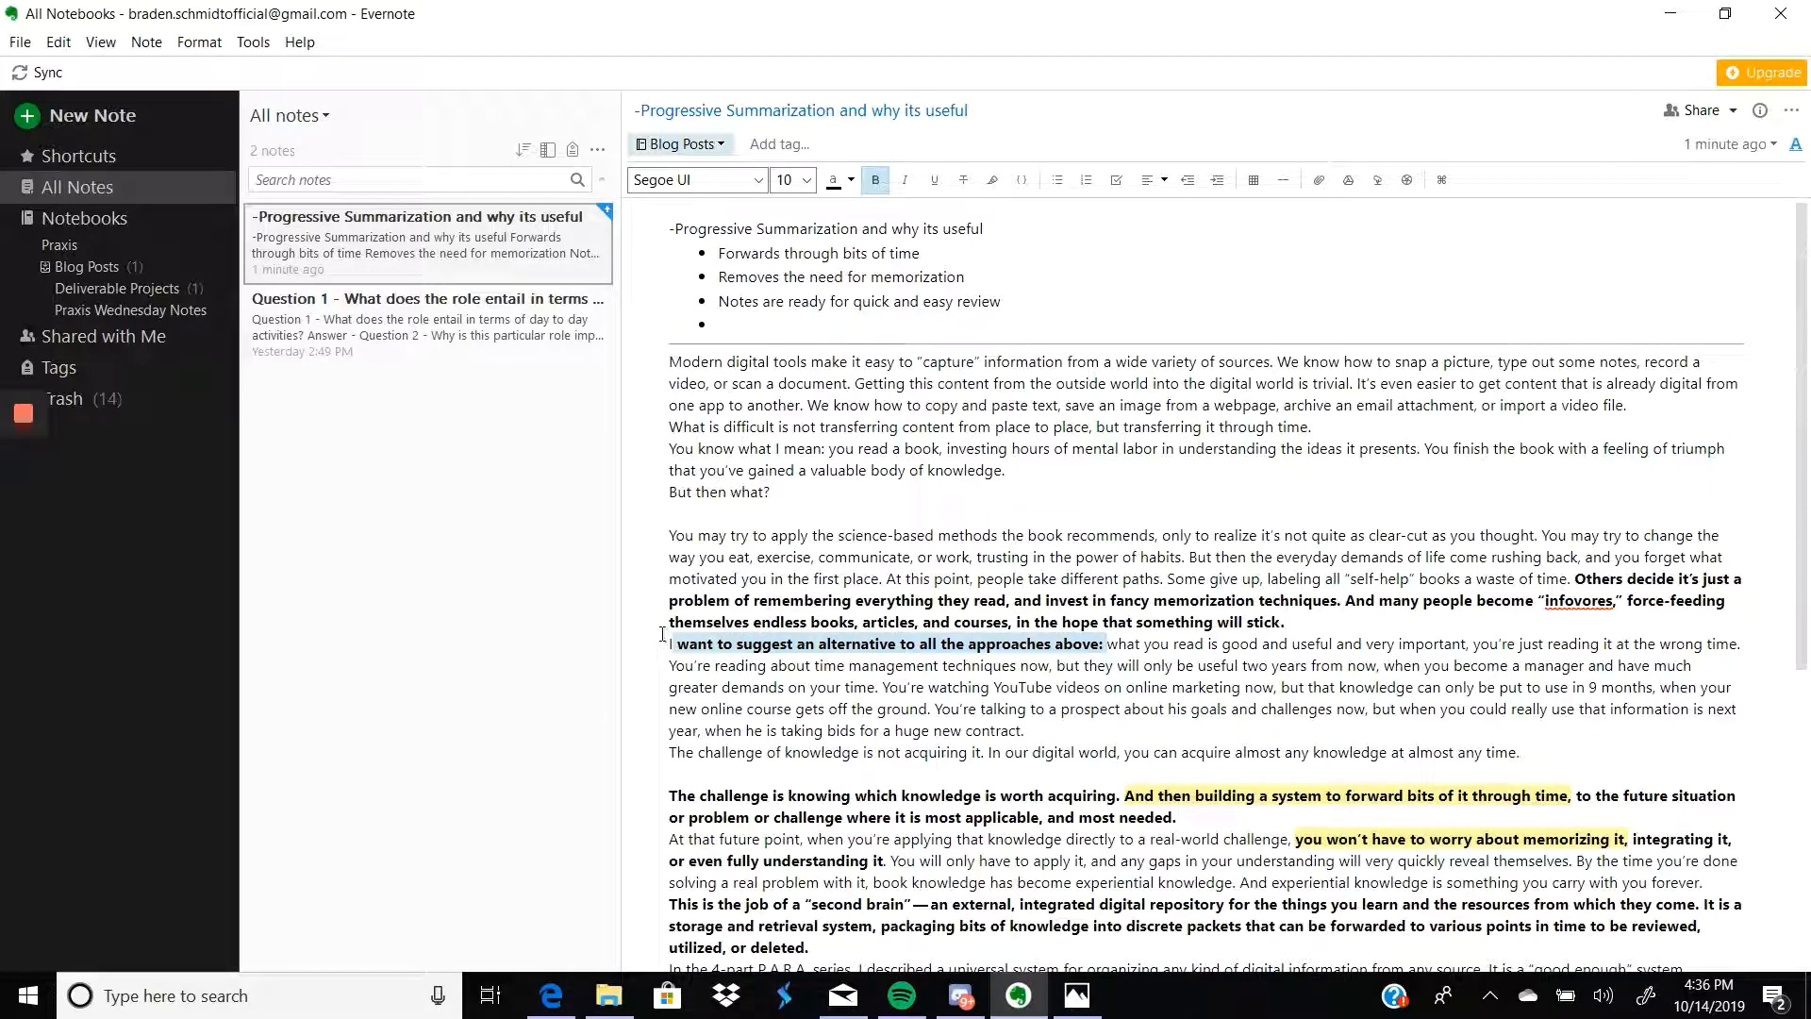
left_click_drag(667, 644, 688, 645)
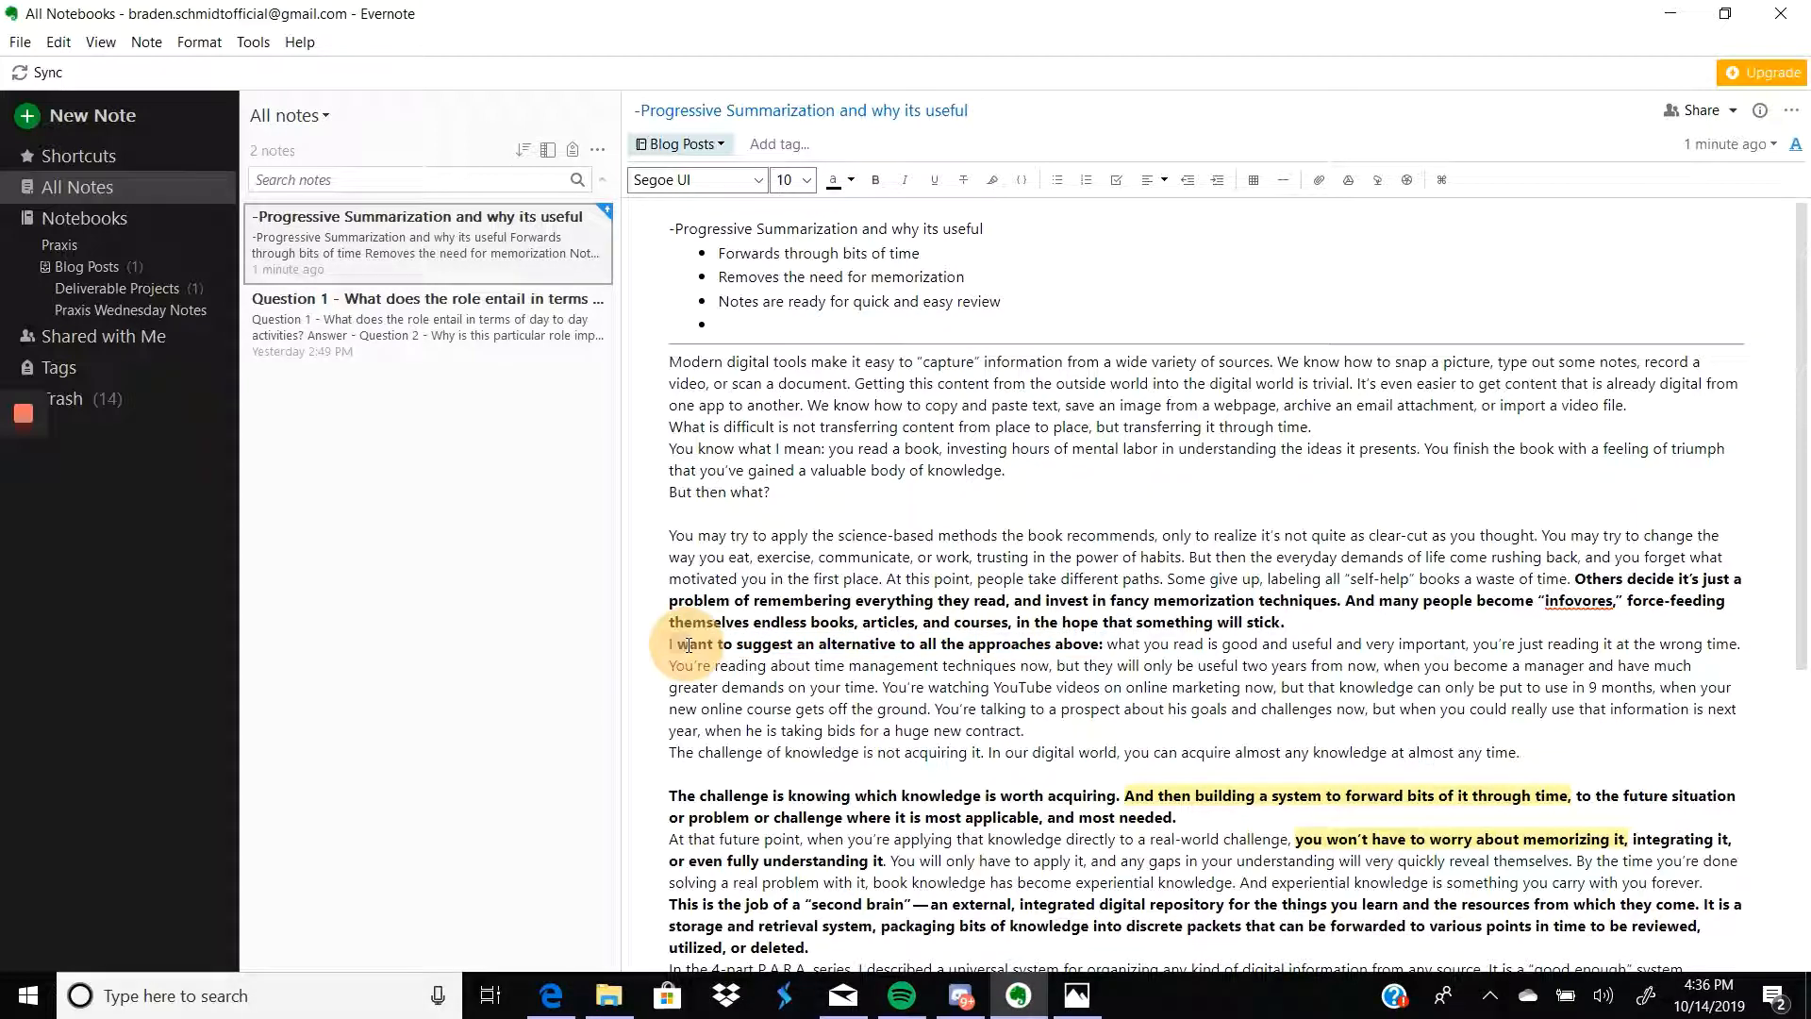
left_click(876, 181)
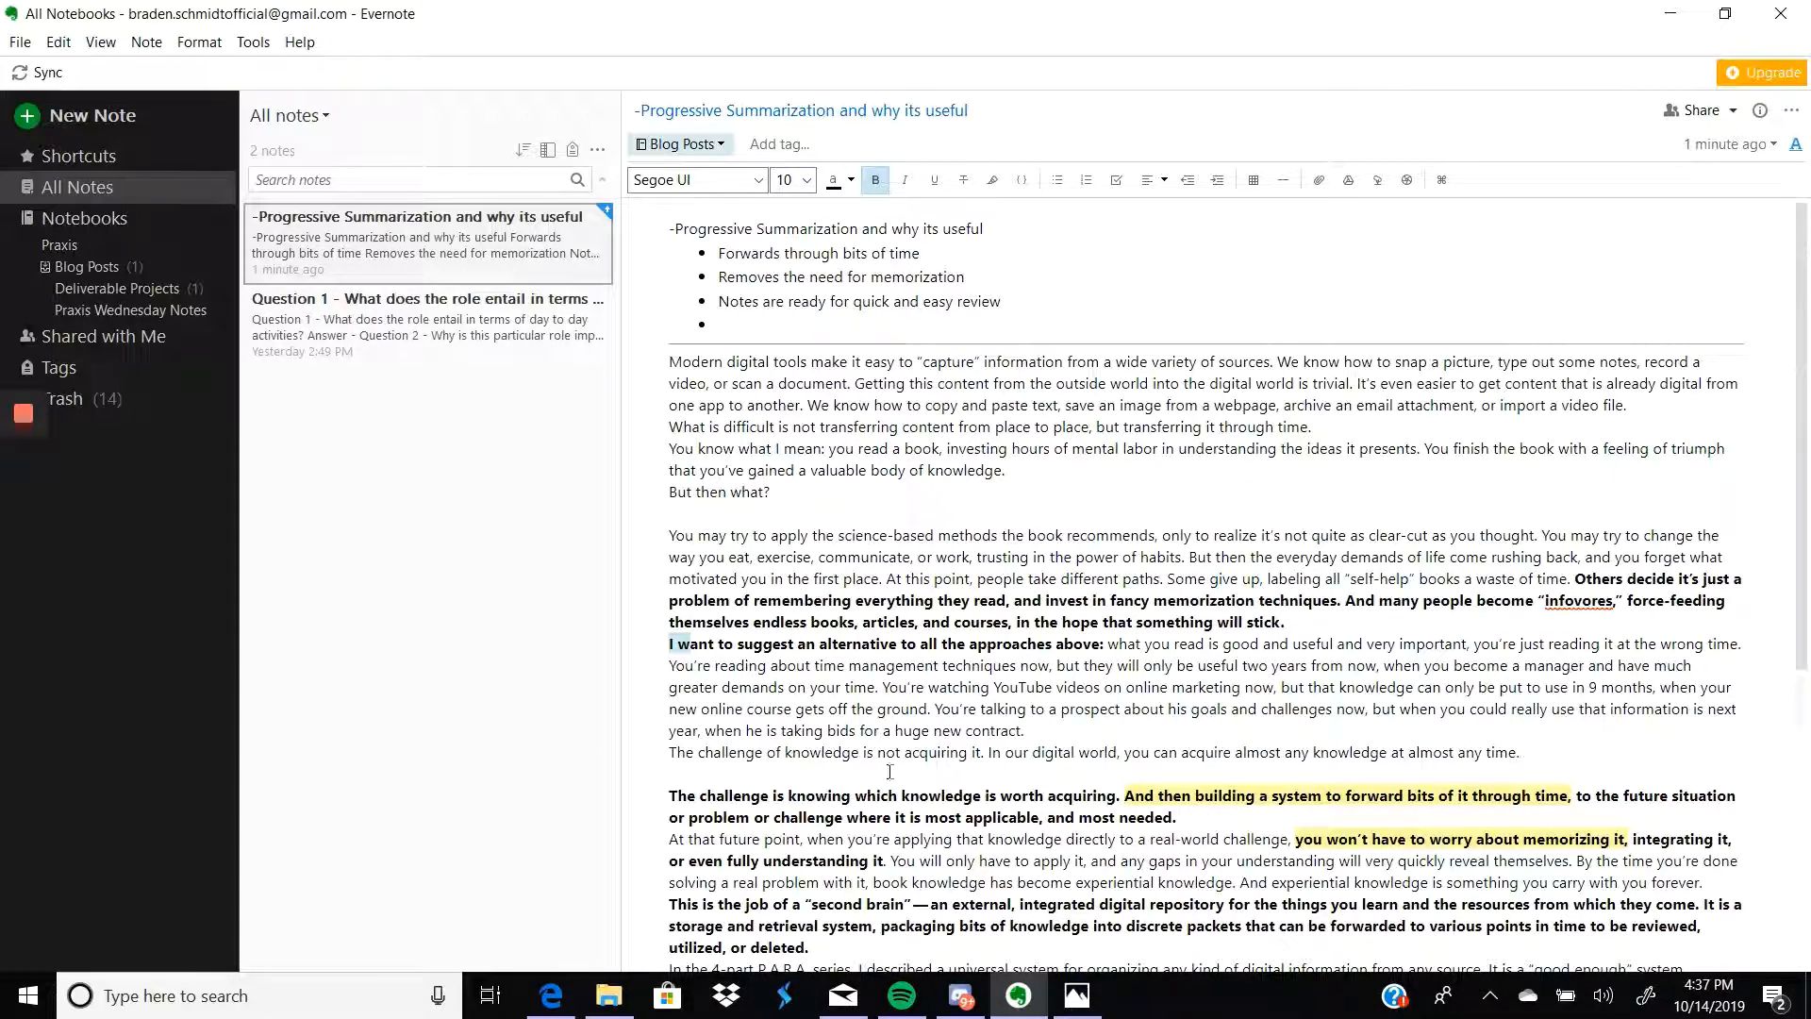
Step: Bold the line "The challenge of knowledge is not acquiring it. In our digital world, you can acquire almost any knowledge at almost any time."
left_click_drag(703, 753, 1519, 753)
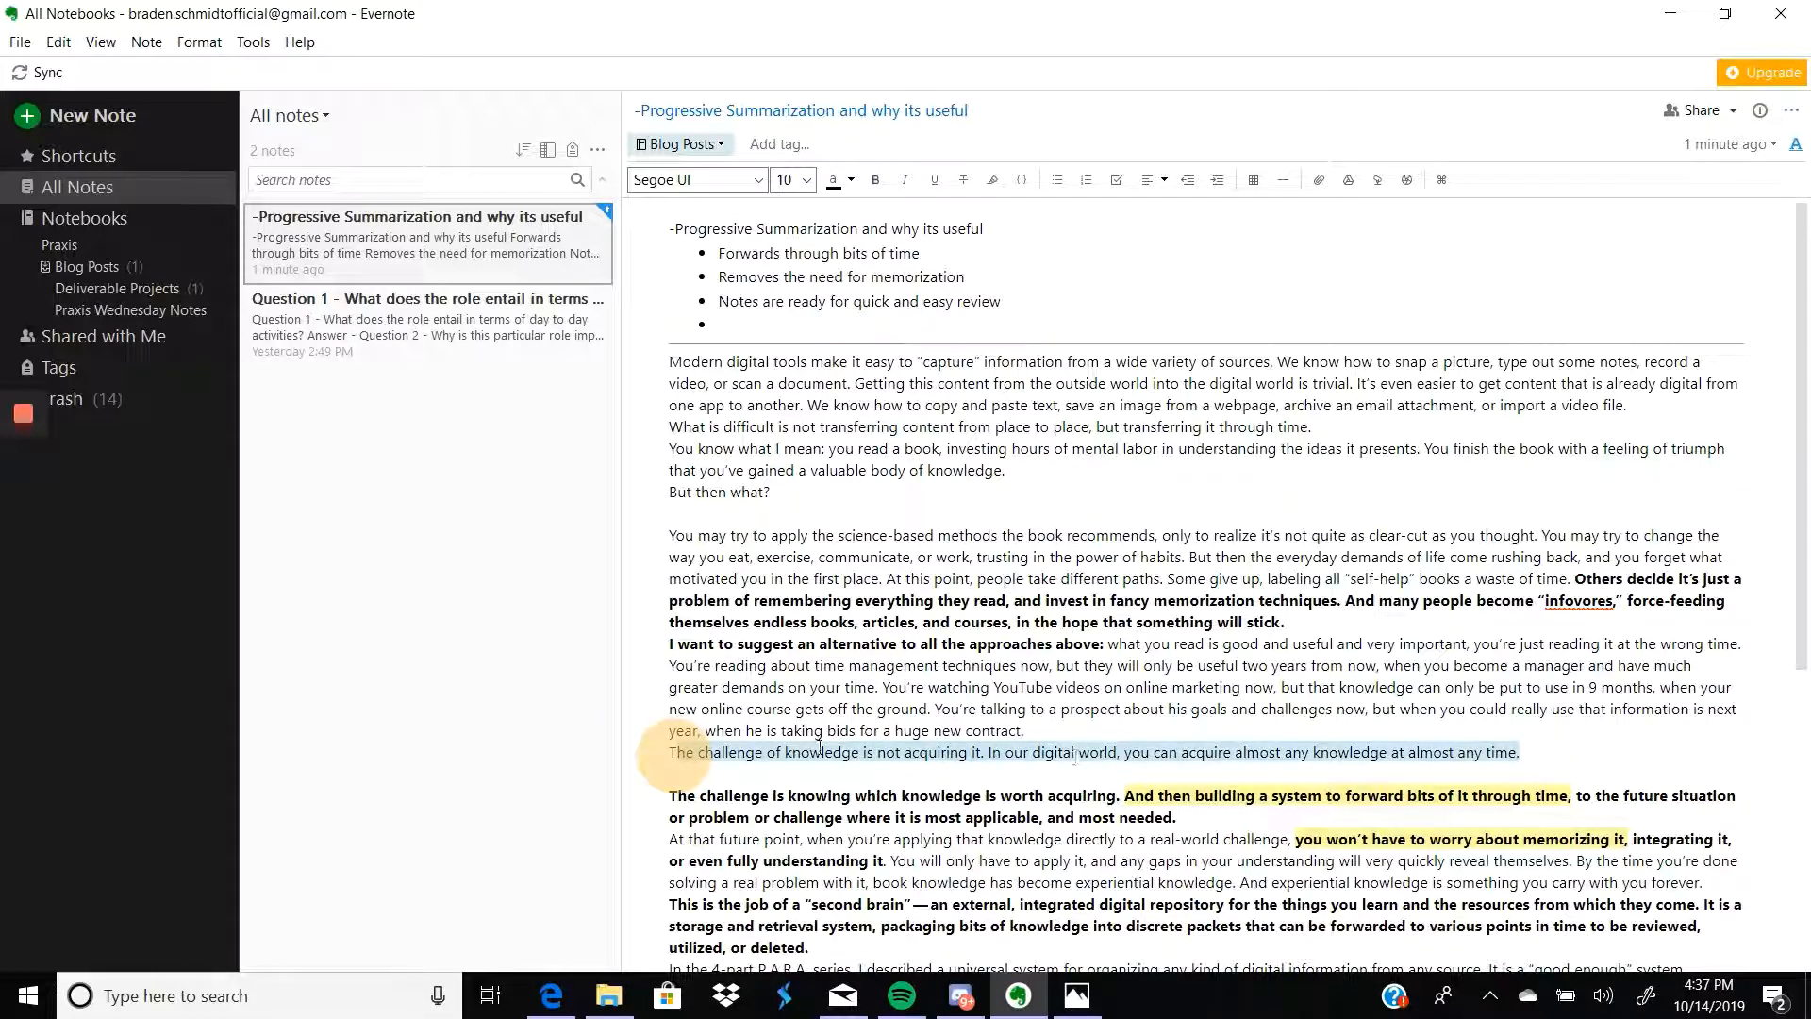
left_click_drag(702, 753, 1434, 754)
left_click(876, 179)
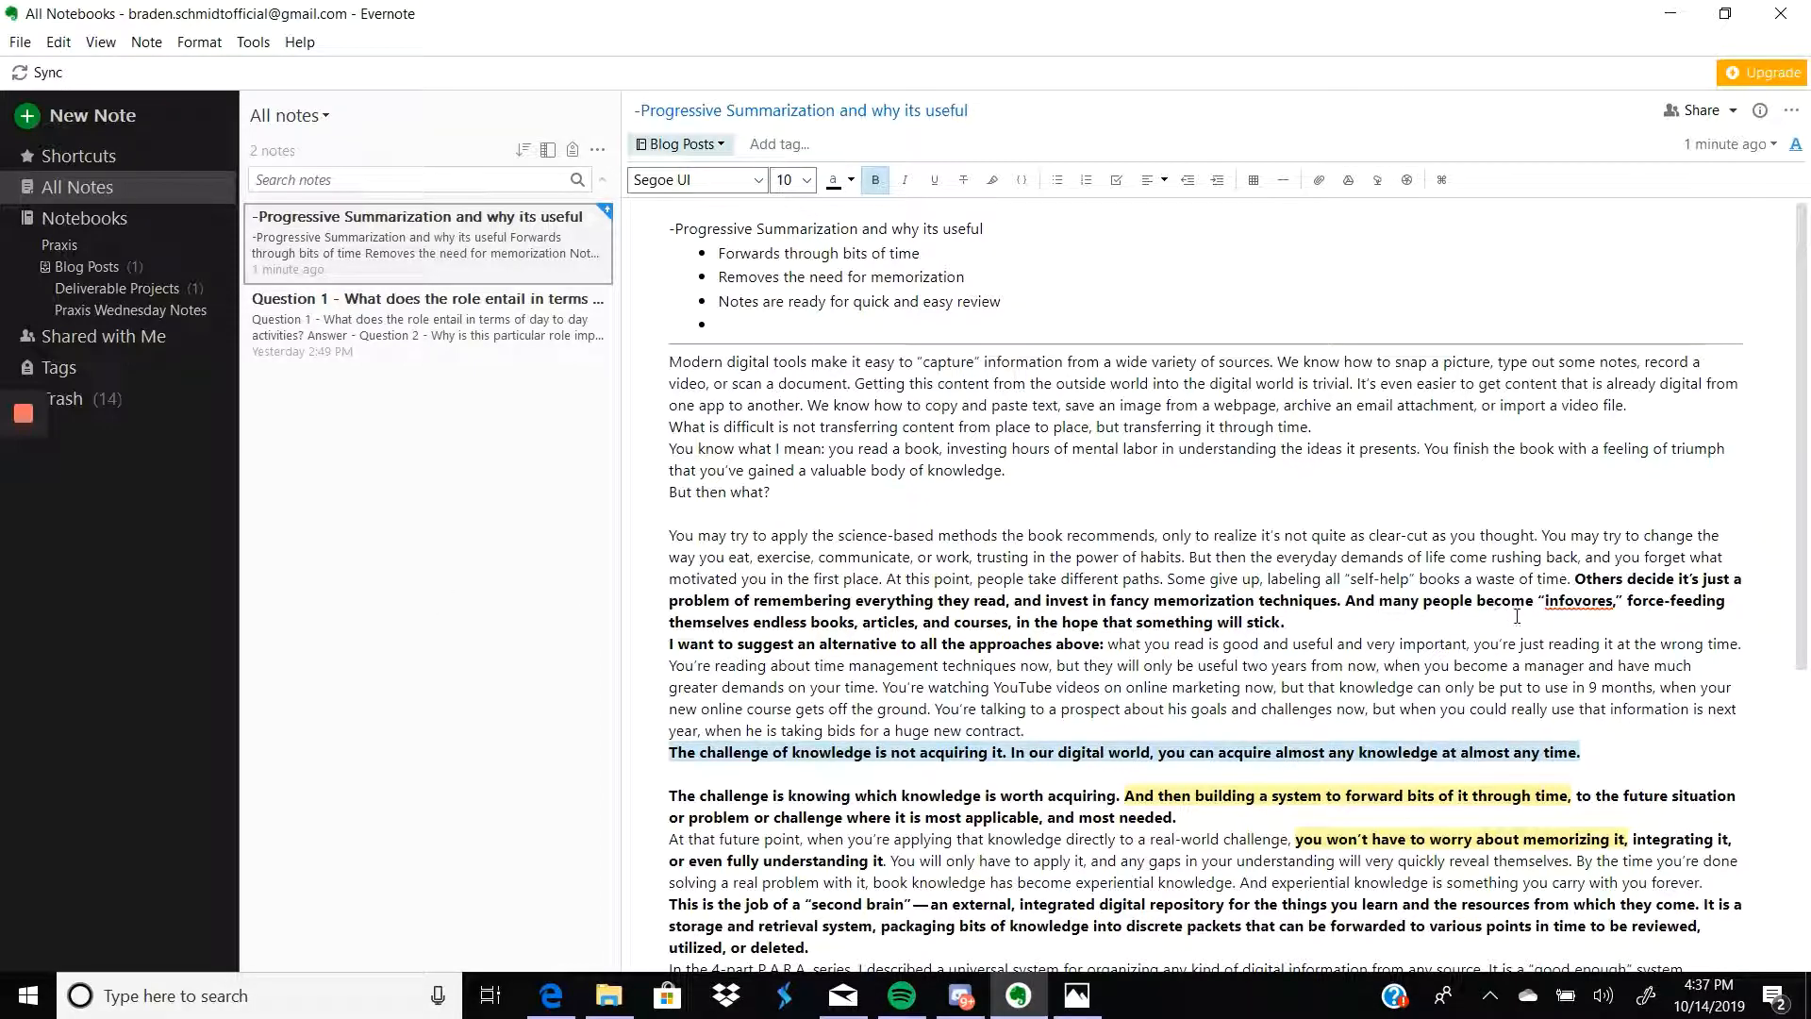
Step: Highlight the bold phrase "I want to suggest an alternative to all the approaches above:" in yellow
scroll(1516, 616, "down", 3)
scroll(1517, 616, "up", 3)
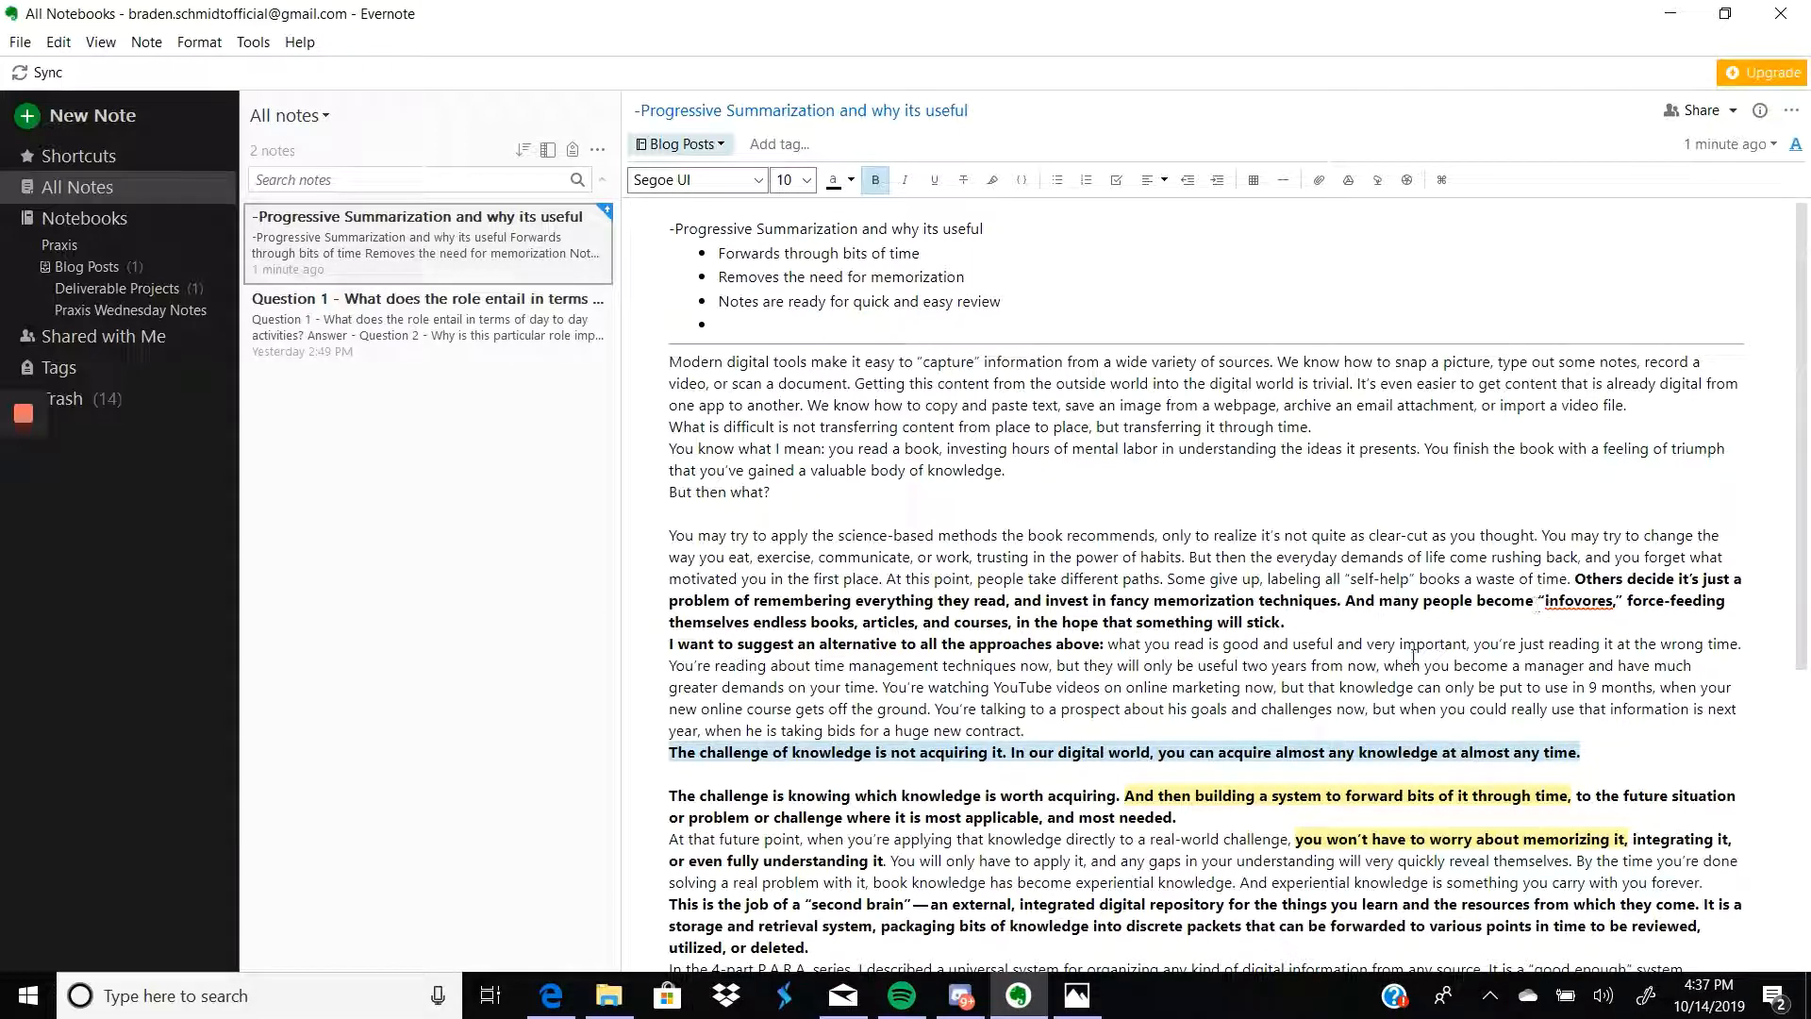
left_click(695, 649)
left_click_drag(695, 649, 1106, 645)
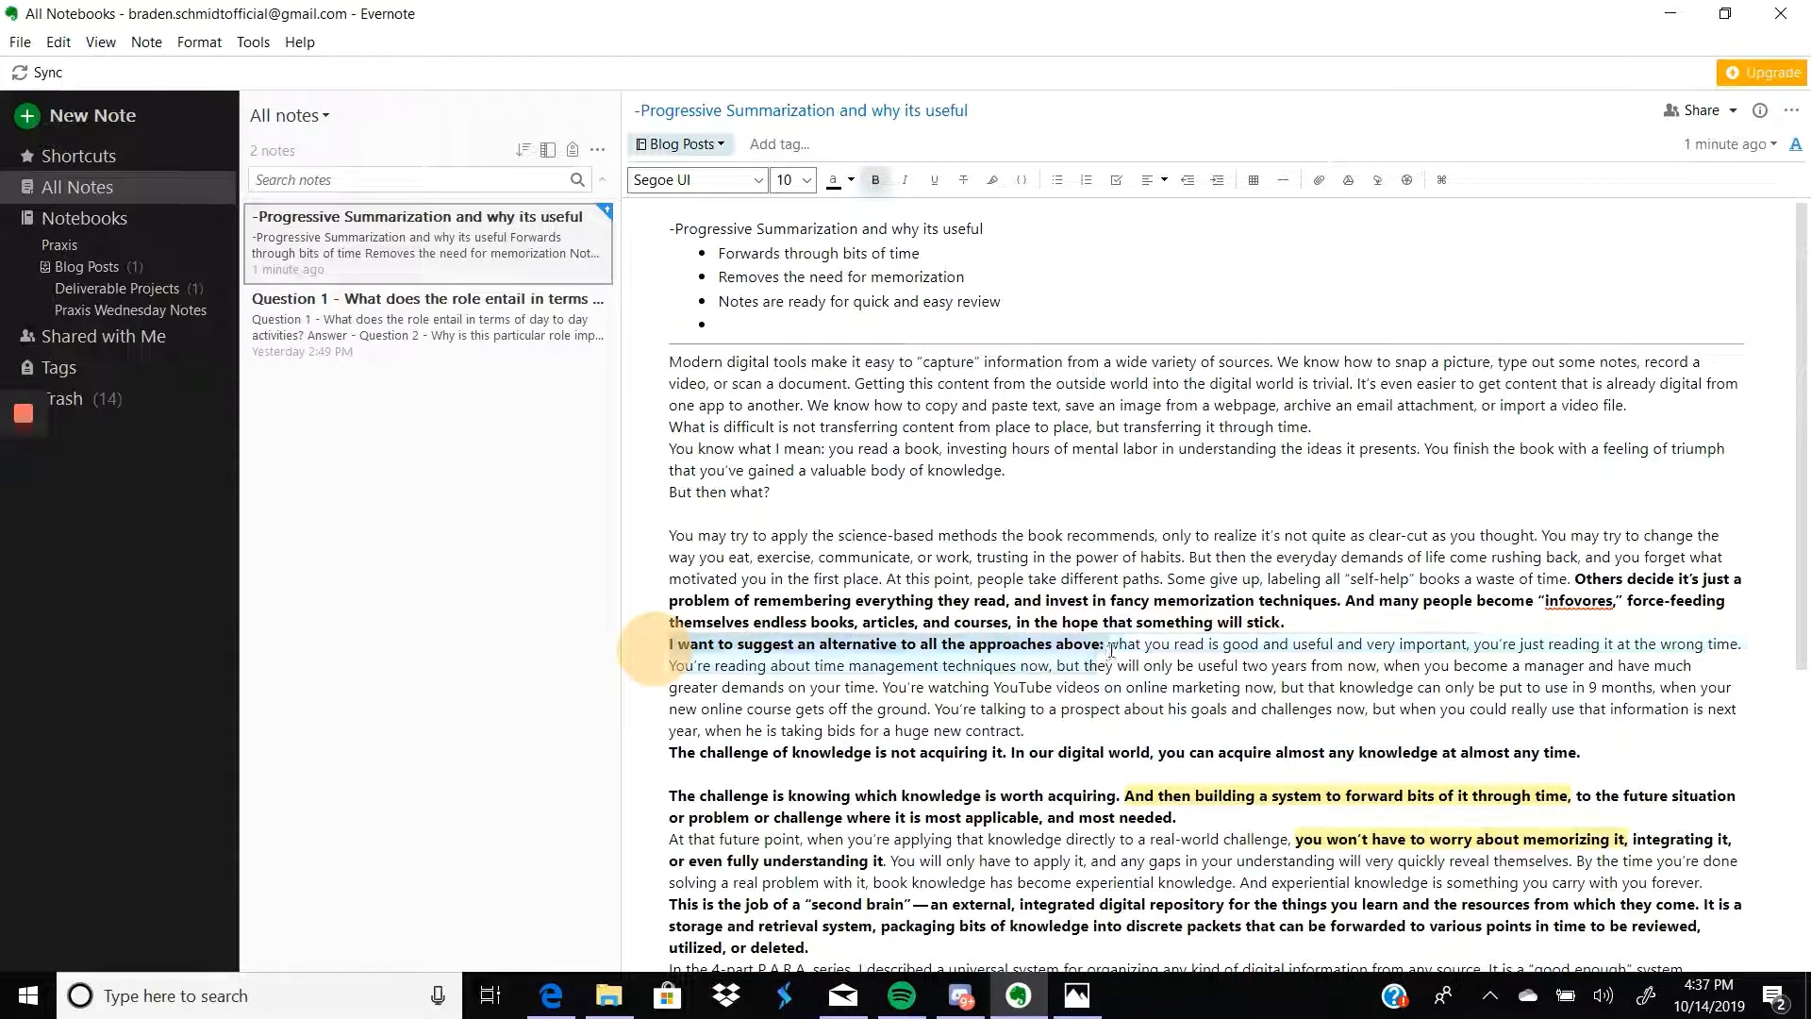
left_click(991, 181)
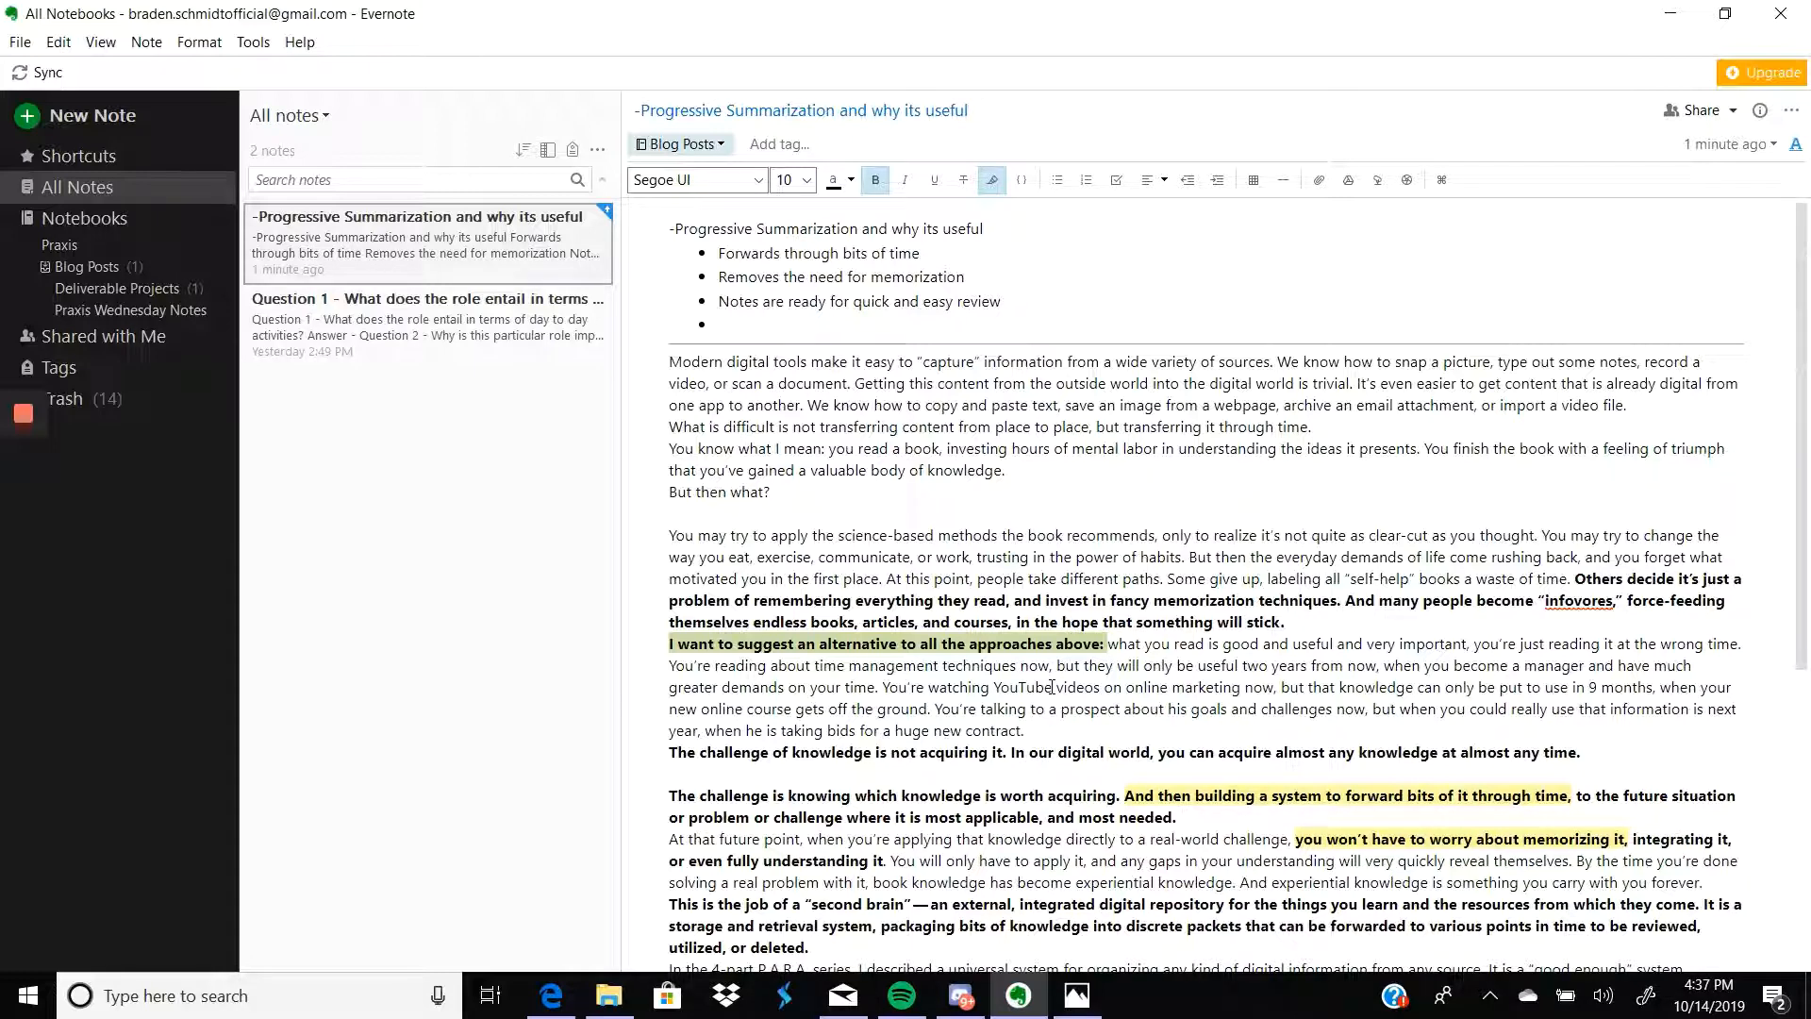
right_click(1358, 620)
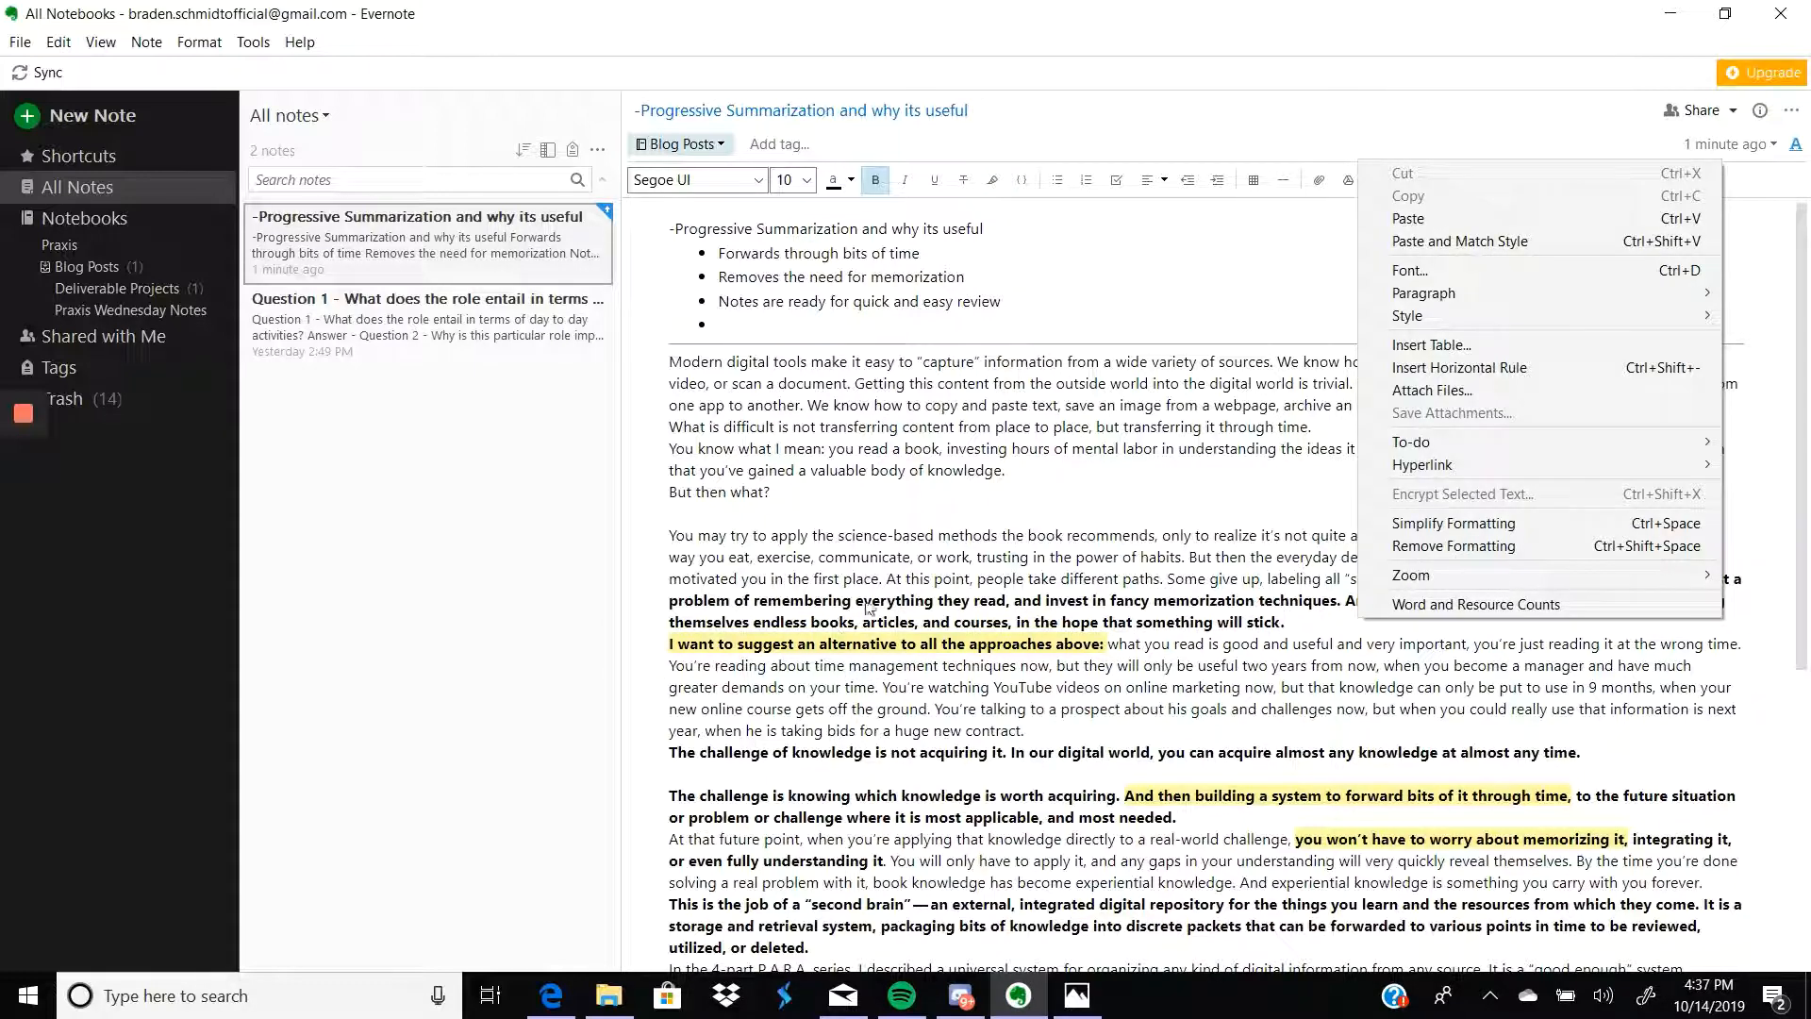
left_click(892, 501)
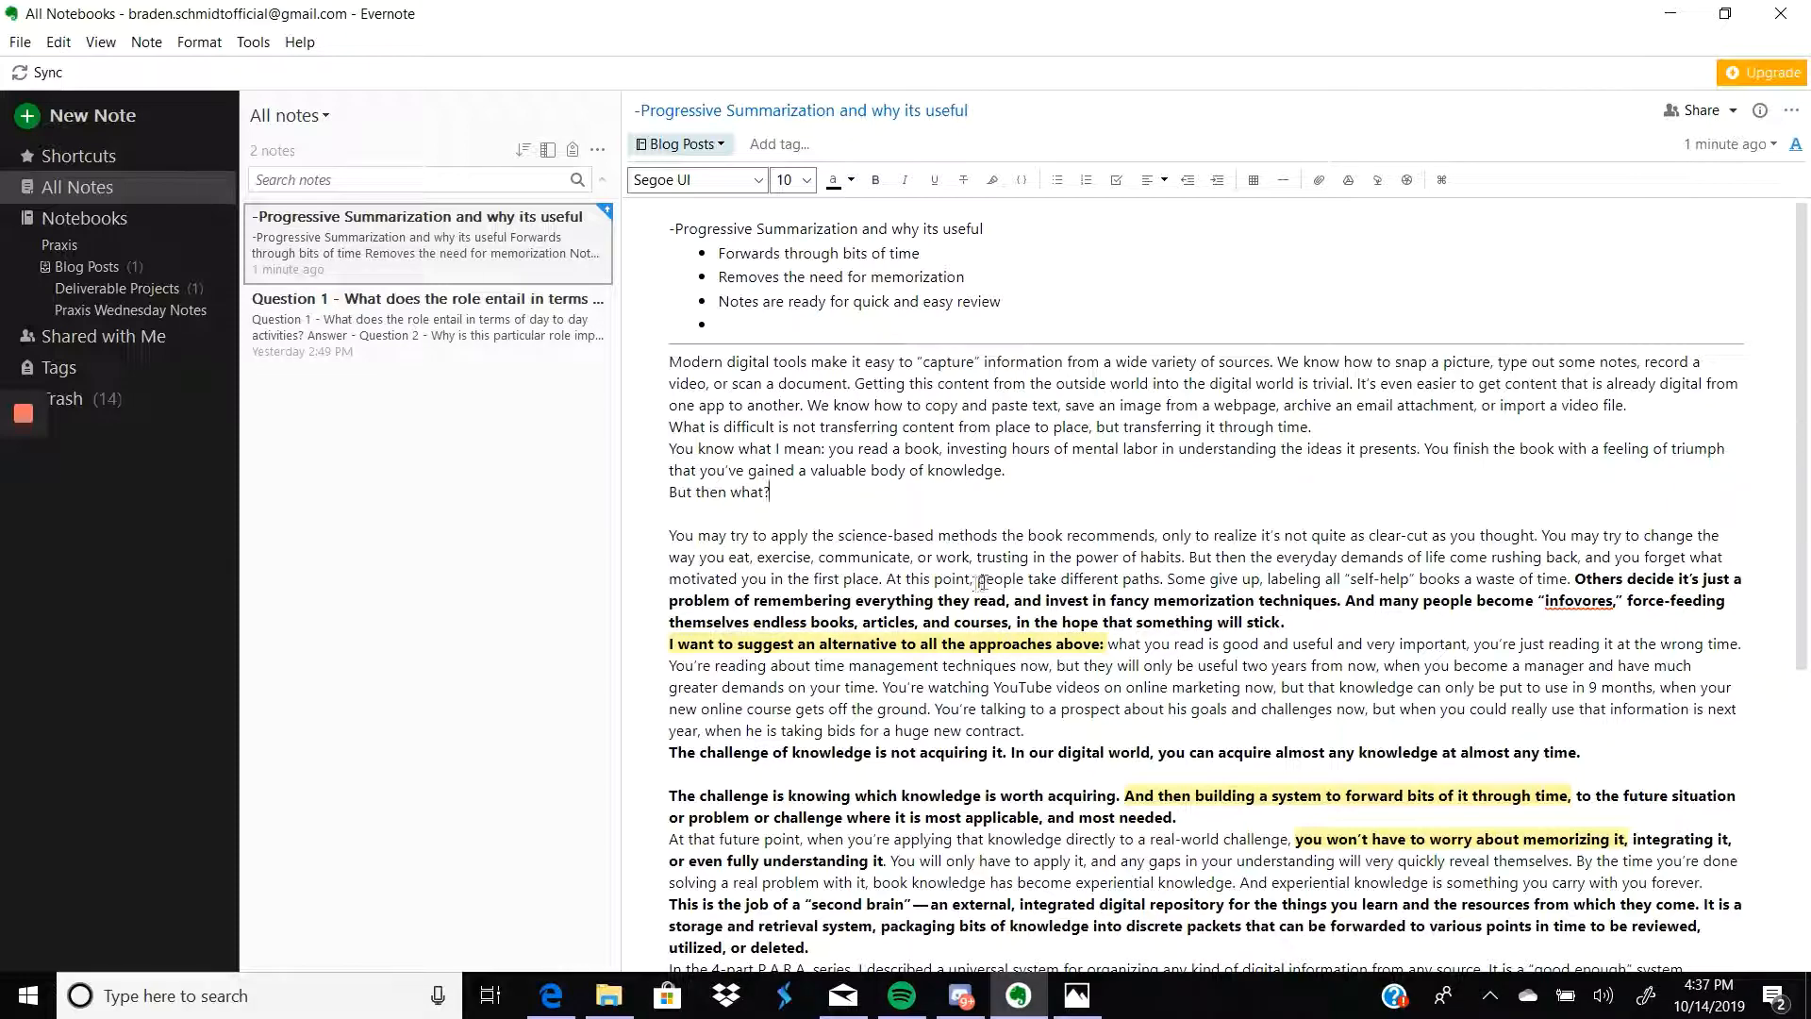
Step: Review the bold and highlighted passages throughout the note, down to its last line
scroll(1085, 641, "down", 5)
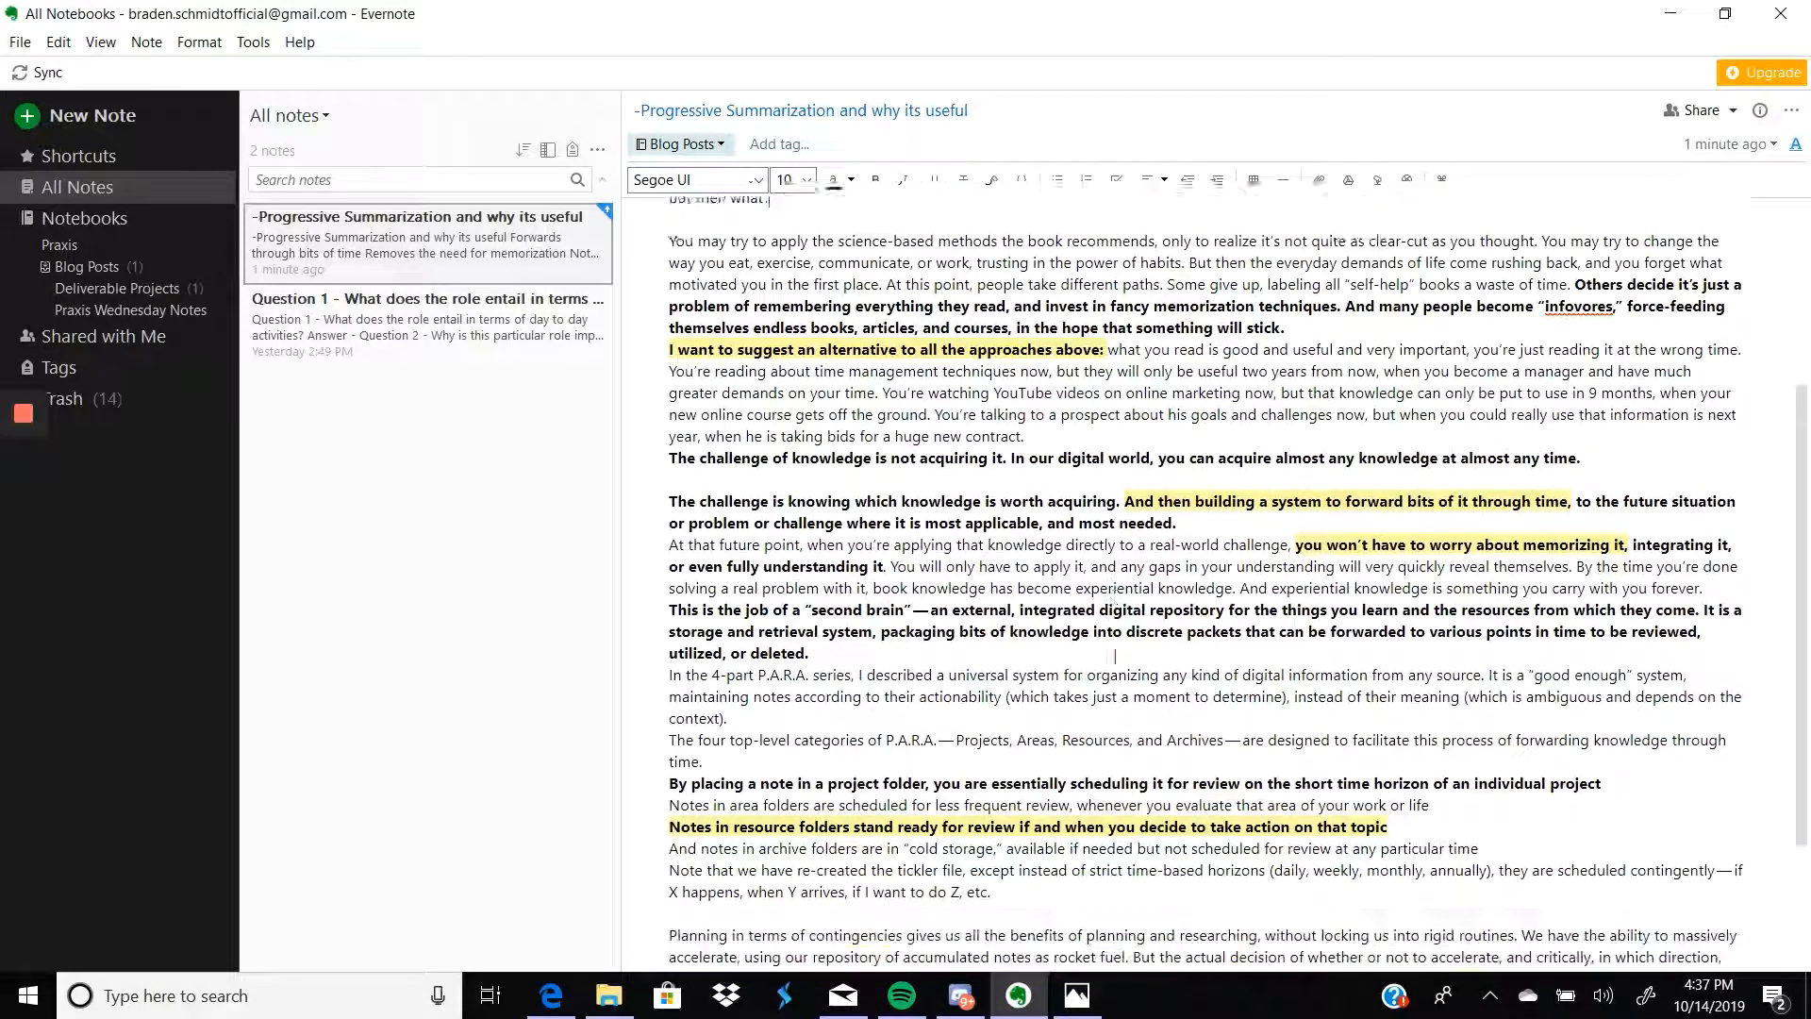
scroll(1472, 487, "up", 3)
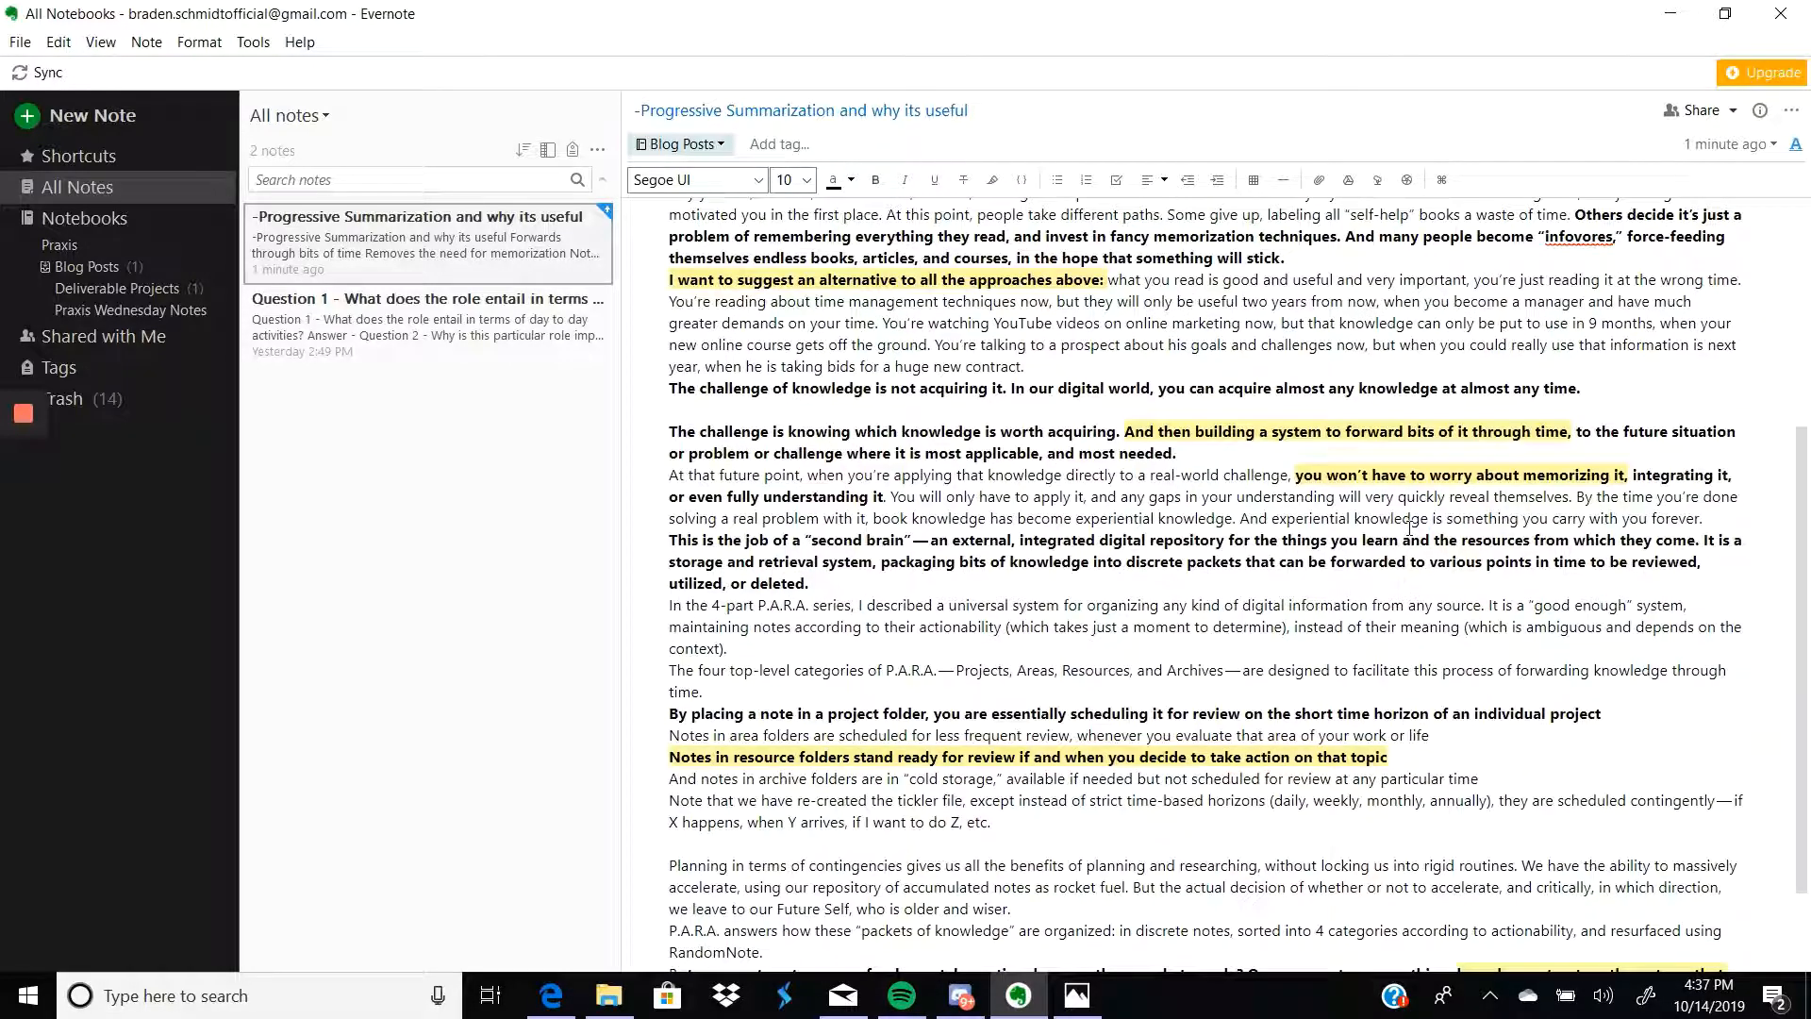
scroll(1396, 533, "down", 3)
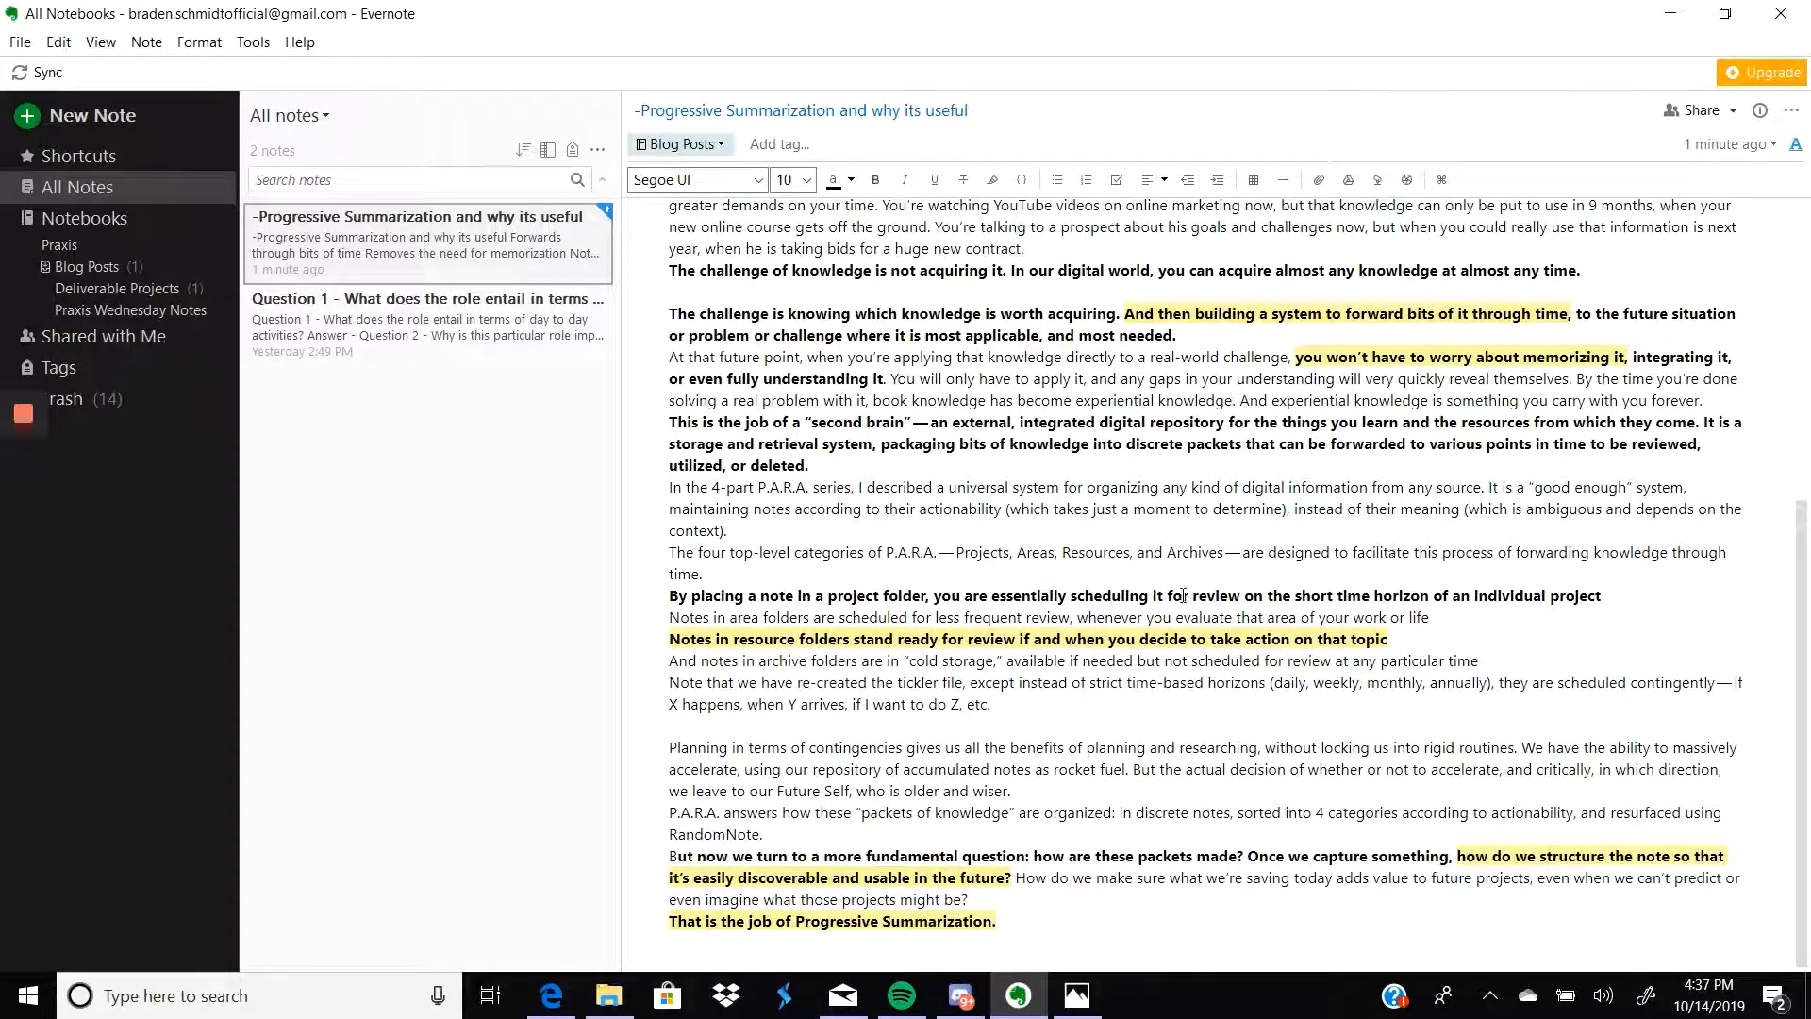
scroll(1148, 697, "up", 5)
scroll(1148, 696, "down", 5)
scroll(1250, 424, "up", 1)
scroll(1250, 436, "up", 5)
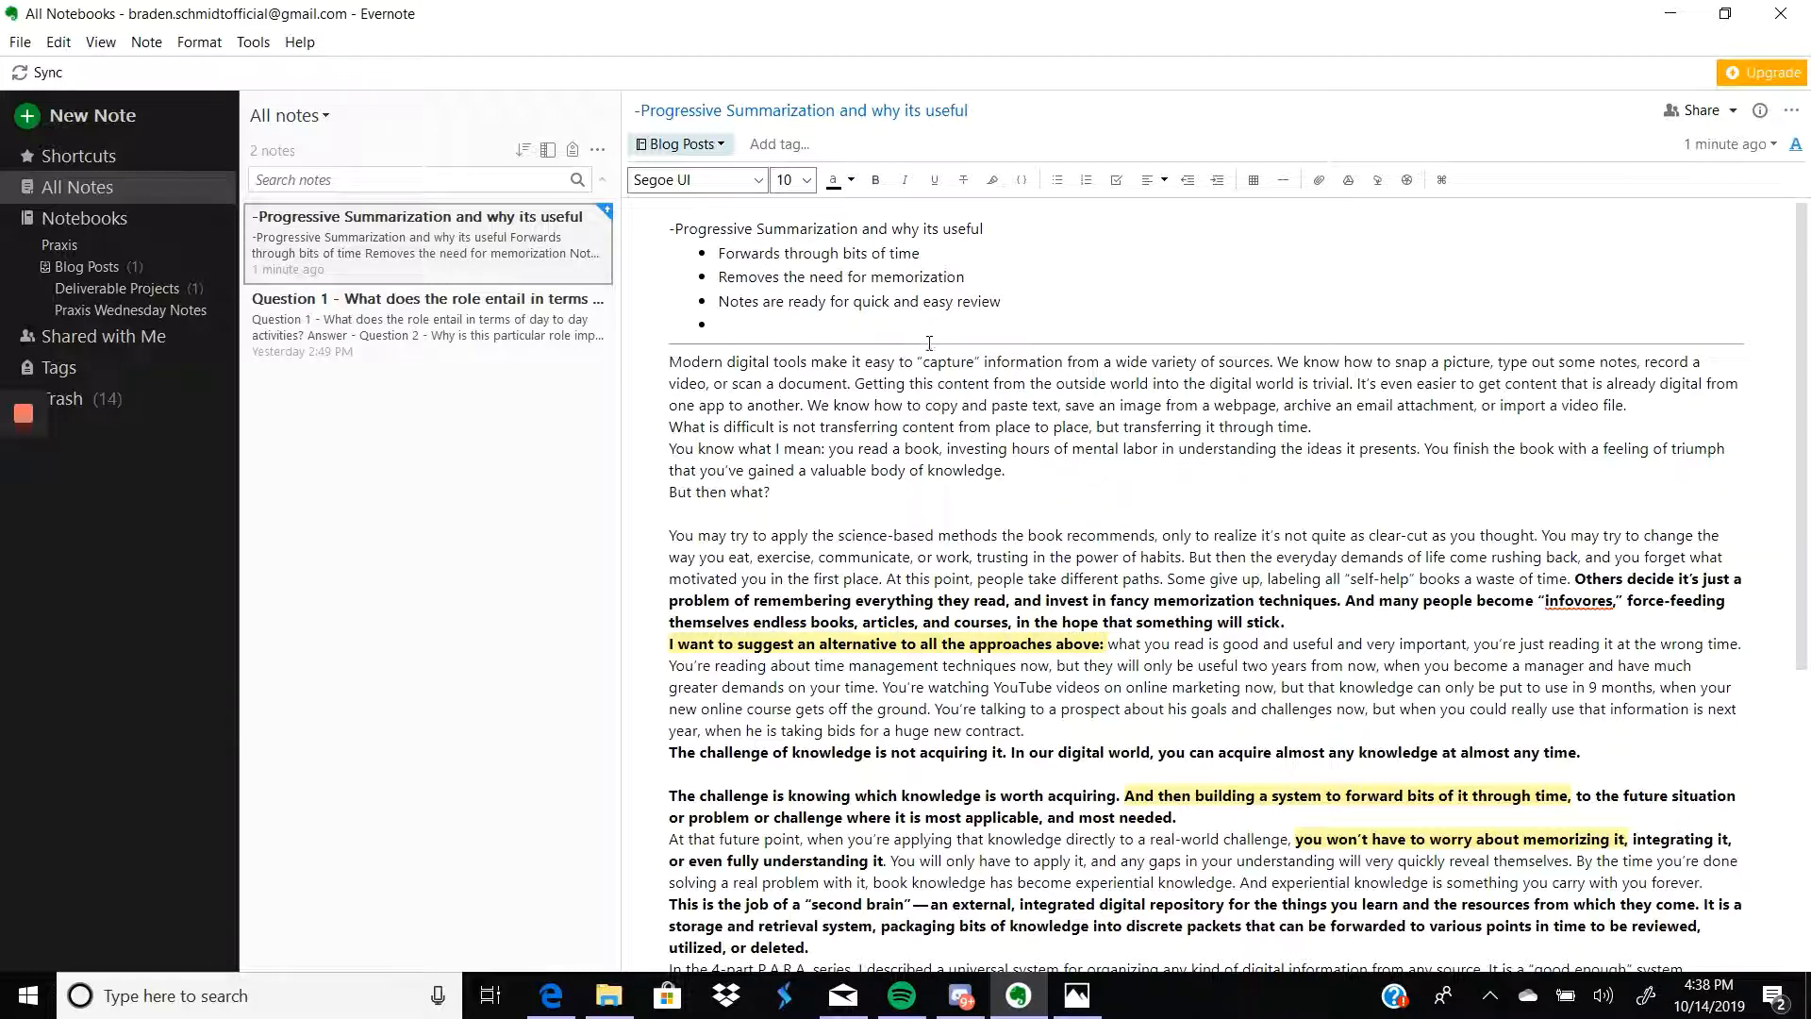
Step: Fill the empty fourth summary bullet with "Alternative to more lengthy approaches"
left_click(721, 323)
type("a")
key("BackSpace")
type("b")
key("BackSpace")
type("Alternative to more length")
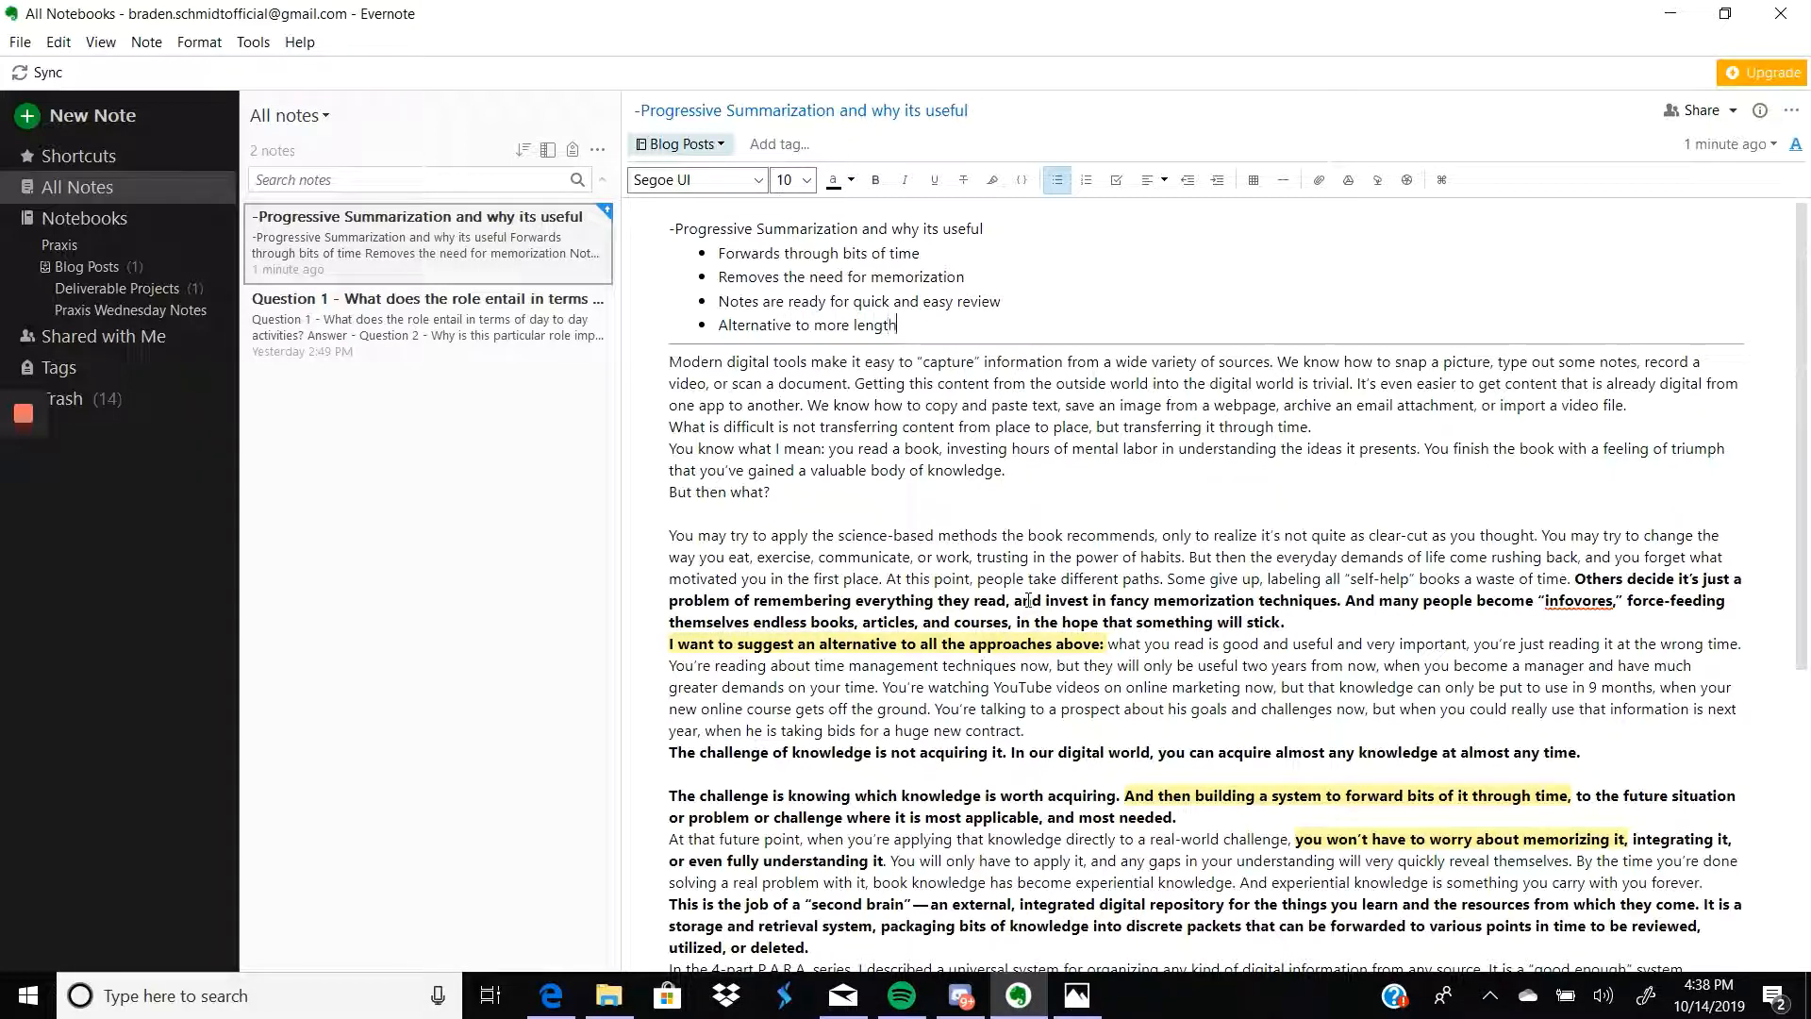
type("y approac")
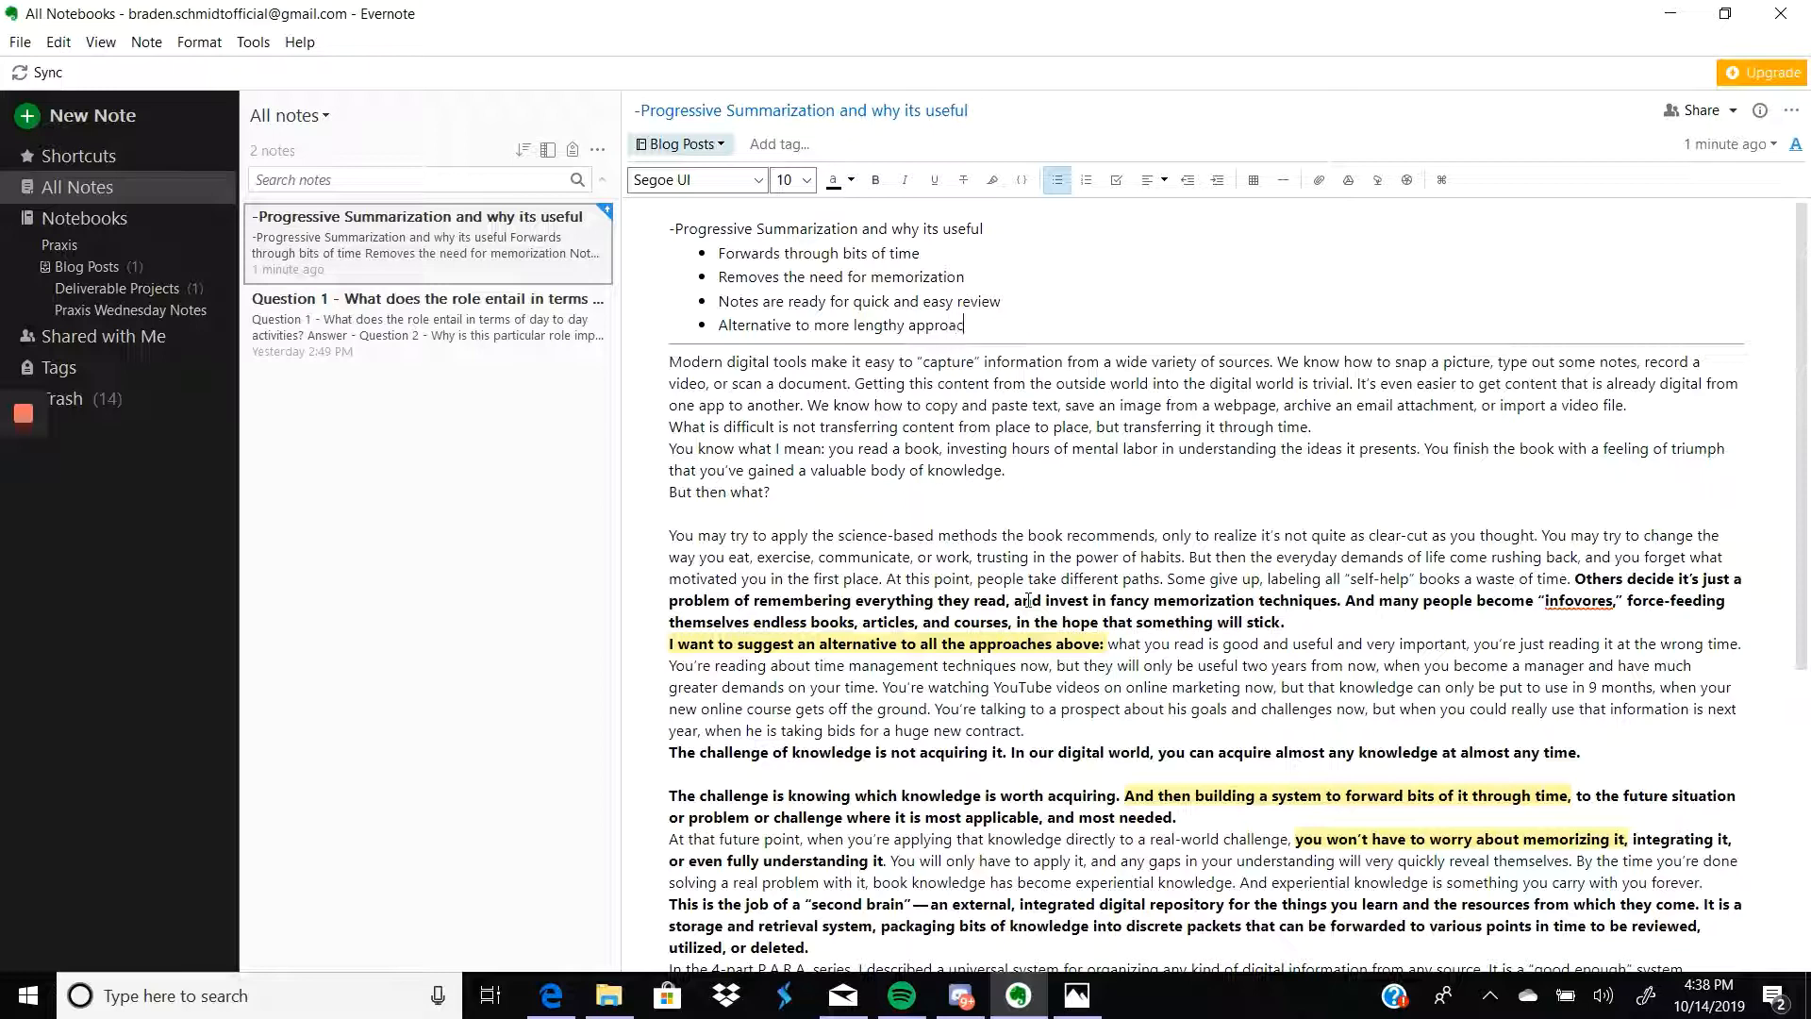
type("hes")
Step: Select the four summary bullets and look over the rest of the note they summarize
left_click_drag(1022, 322, 717, 253)
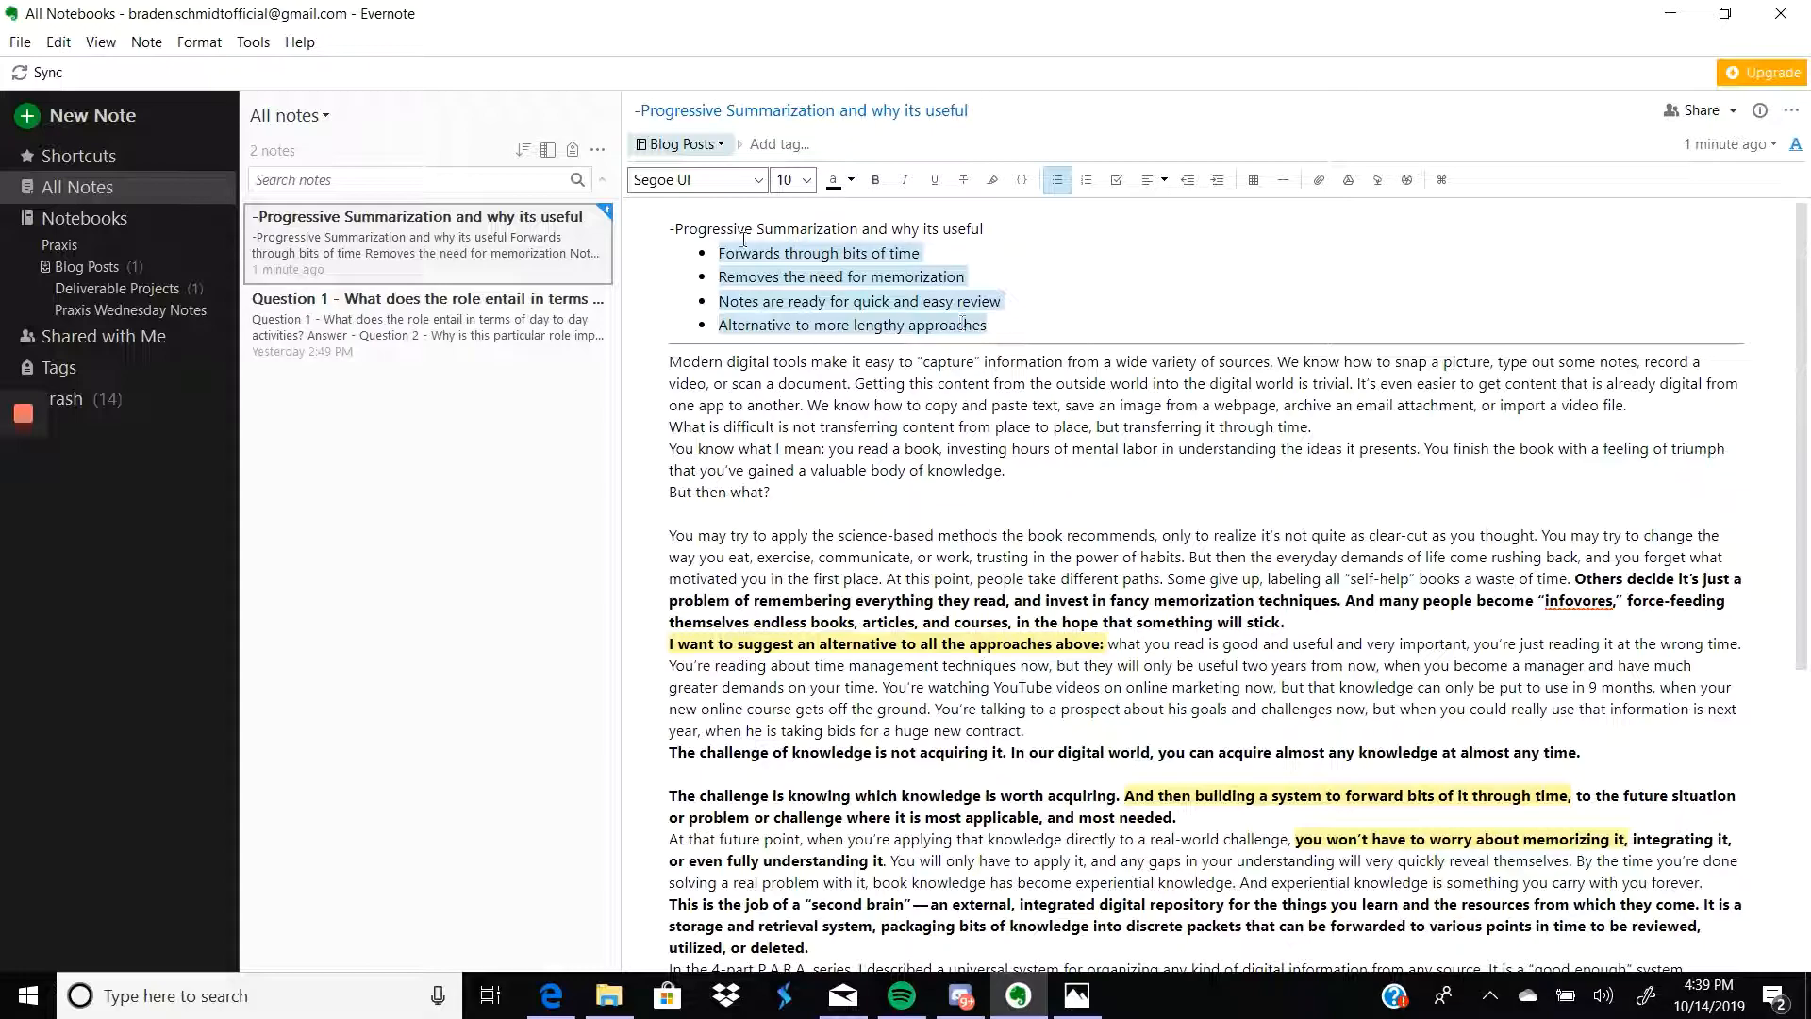
scroll(1493, 501, "down", 2)
scroll(1494, 500, "down", 5)
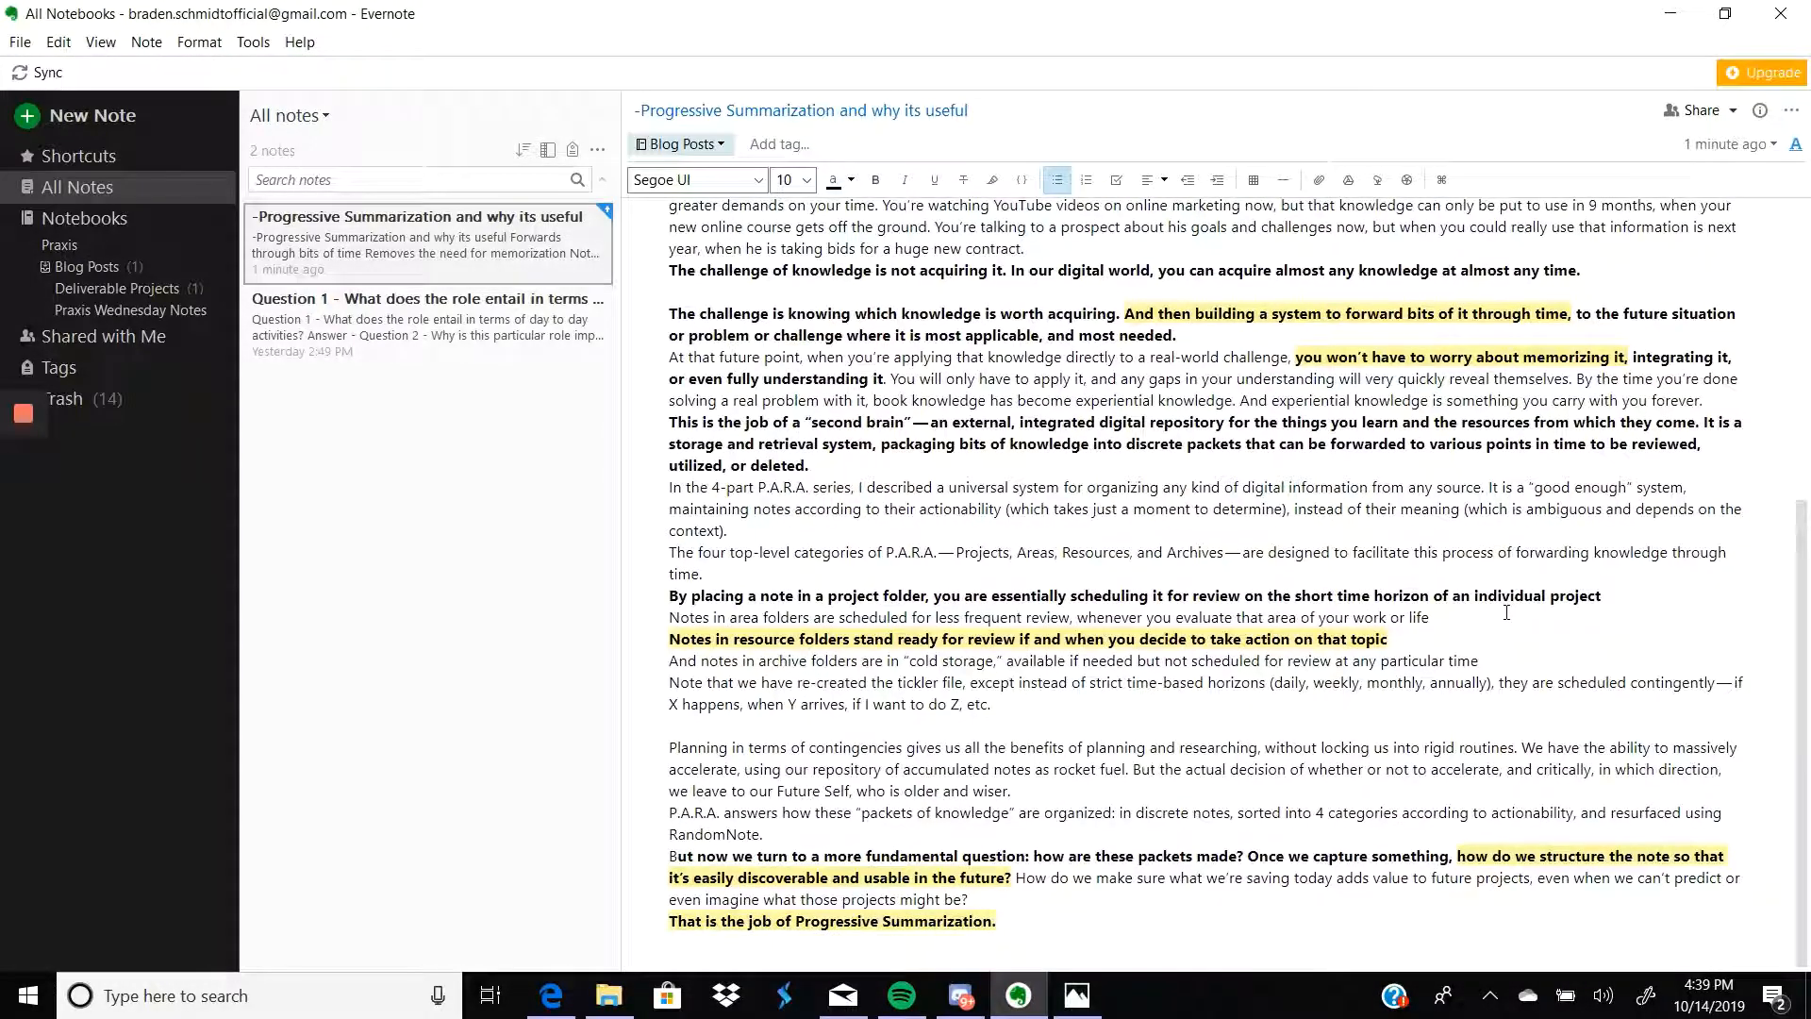
scroll(1506, 612, "up", 7)
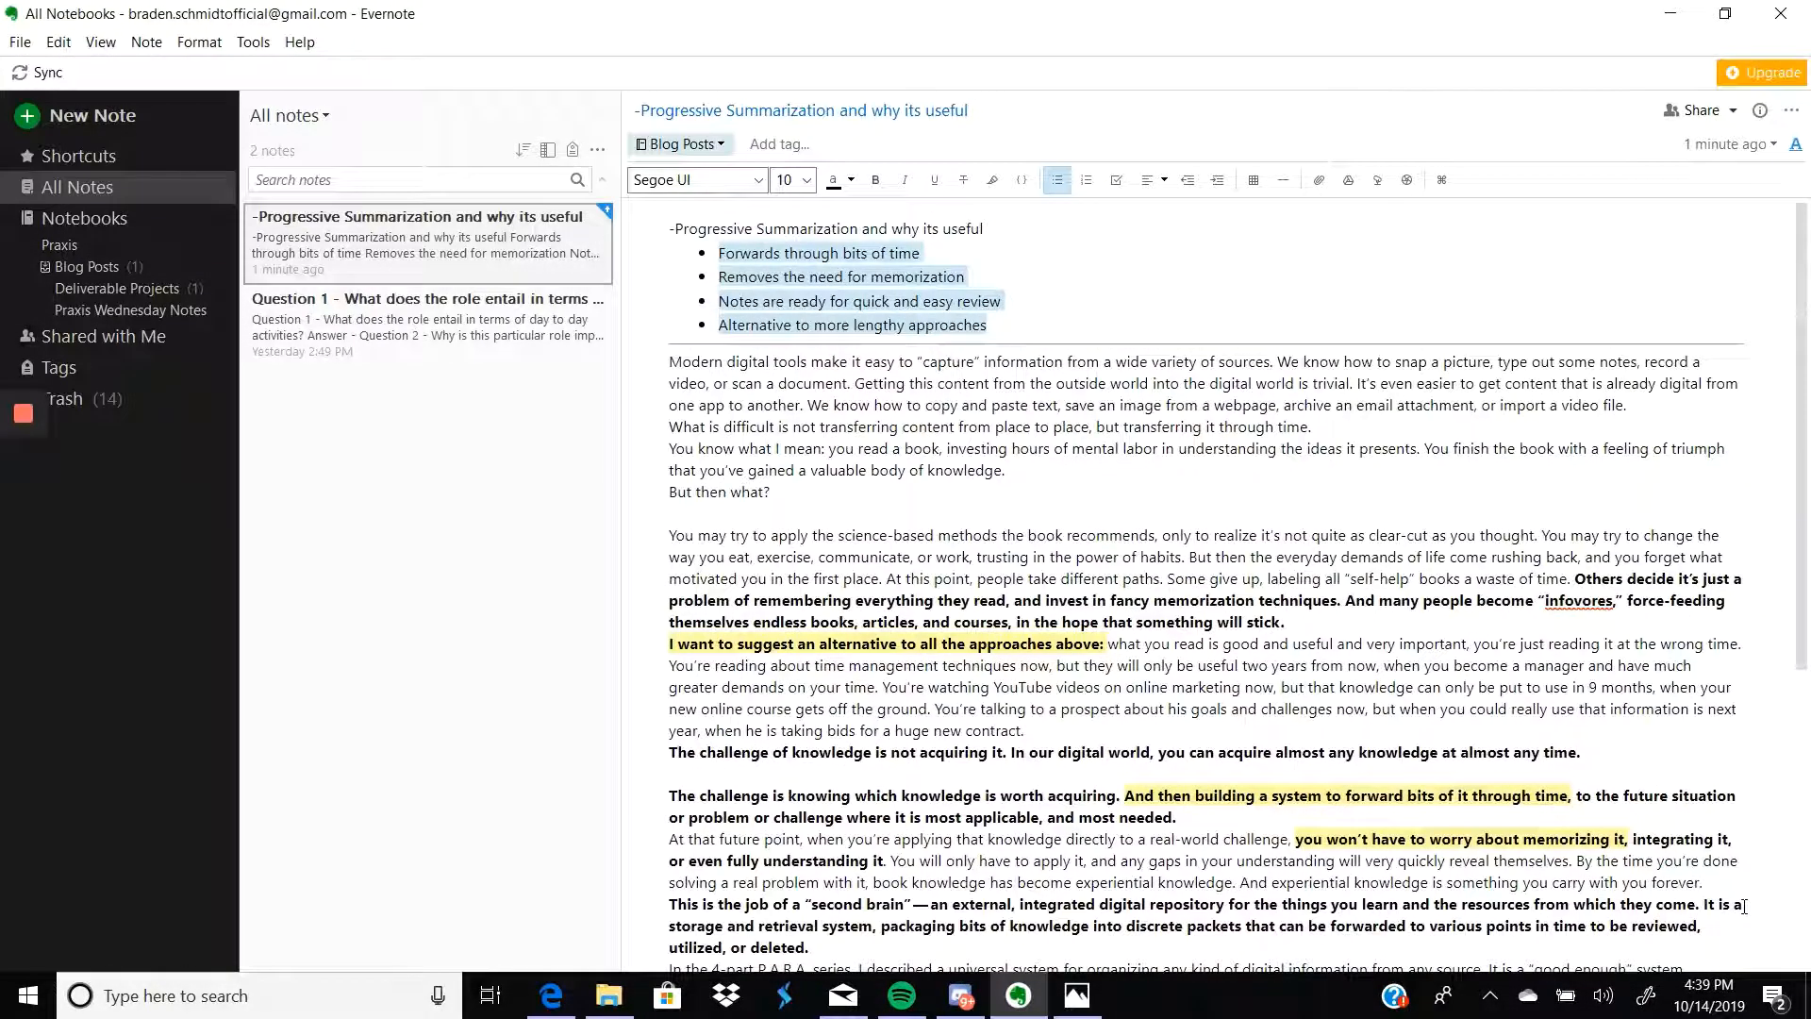